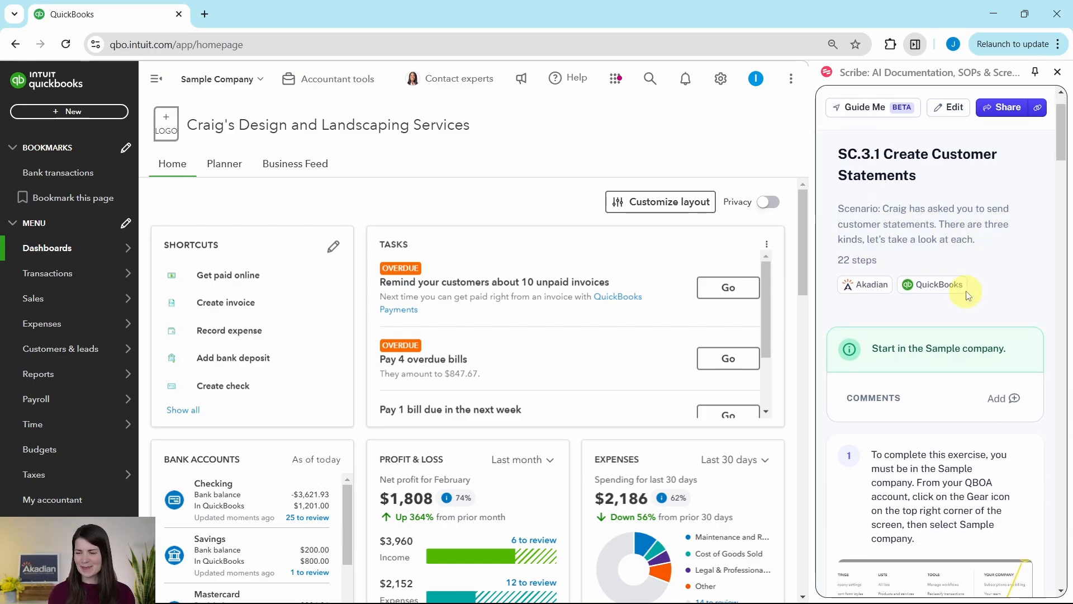
# Read the exercise's introduction and Balance Forward scenario, and open the Customers list in the Sales area
pyautogui.scroll(-4, 957, 257)
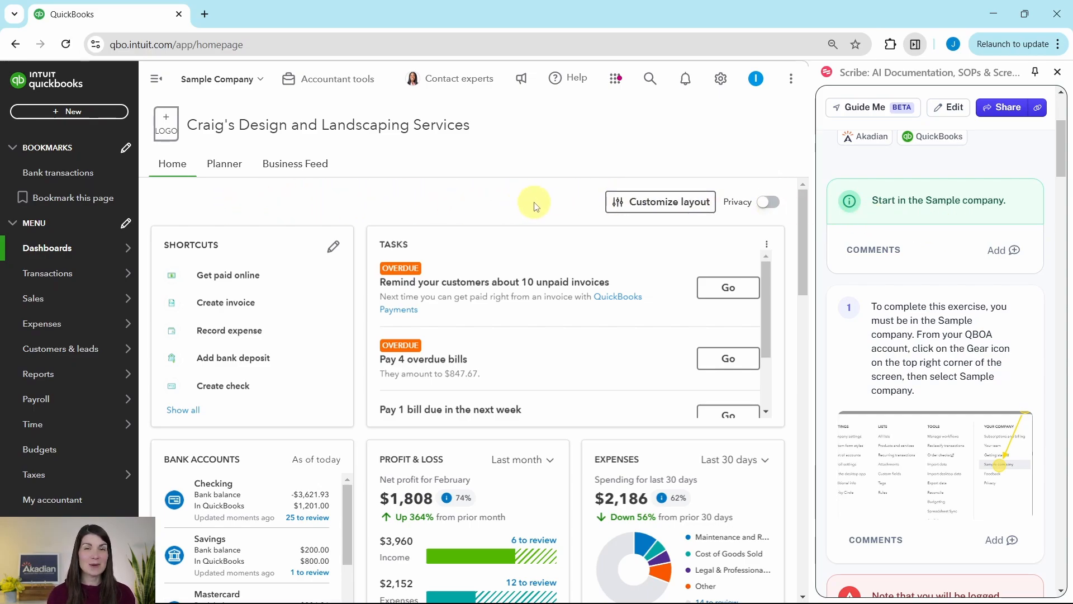
pyautogui.scroll(-3, 908, 228)
pyautogui.scroll(-10, 910, 228)
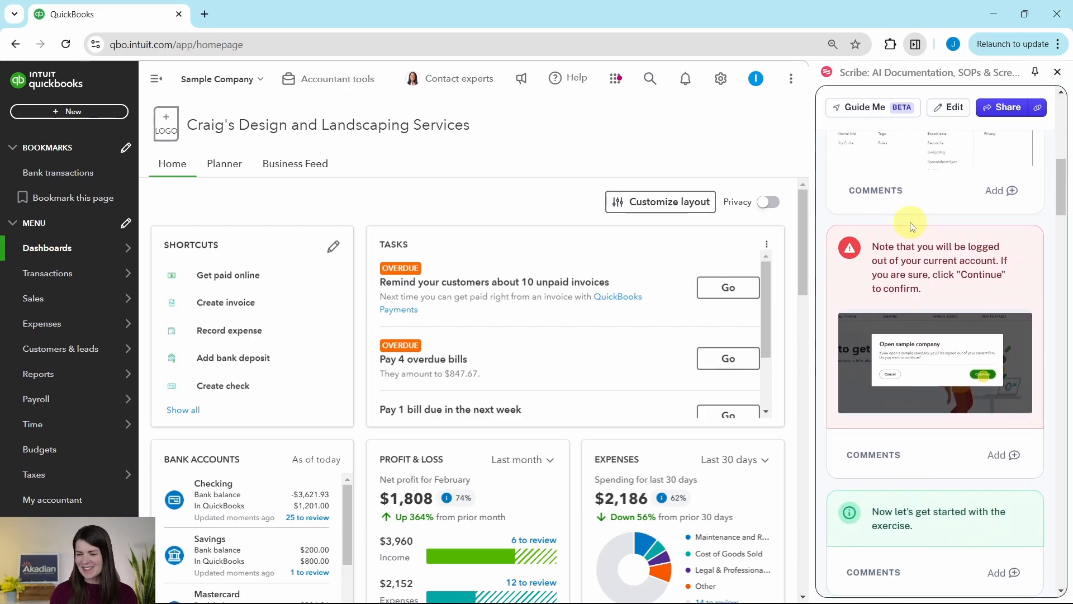
pyautogui.scroll(-1, 912, 226)
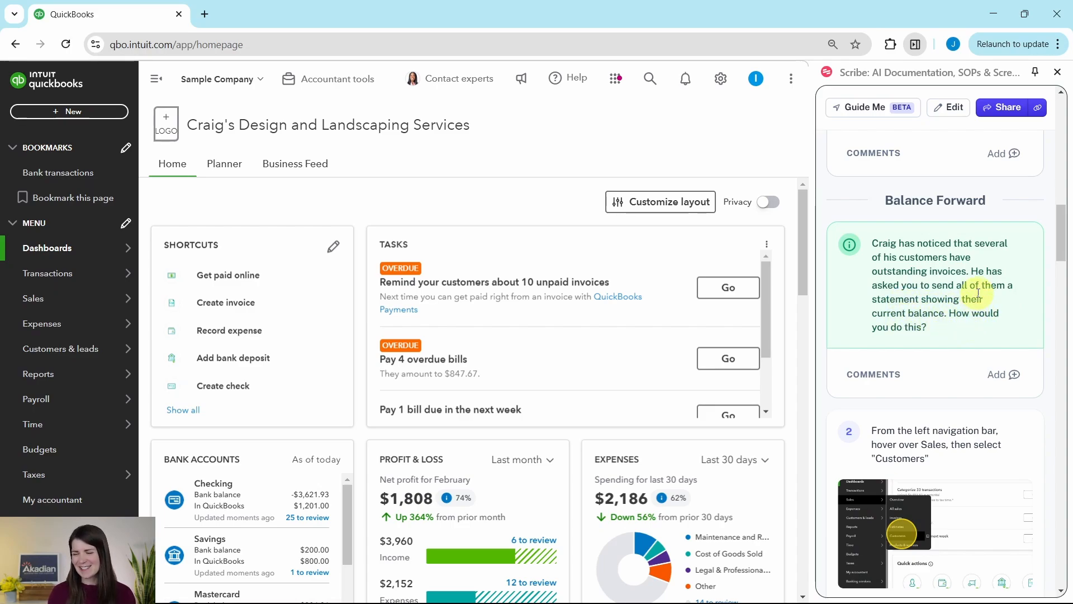
pyautogui.scroll(-4, 972, 324)
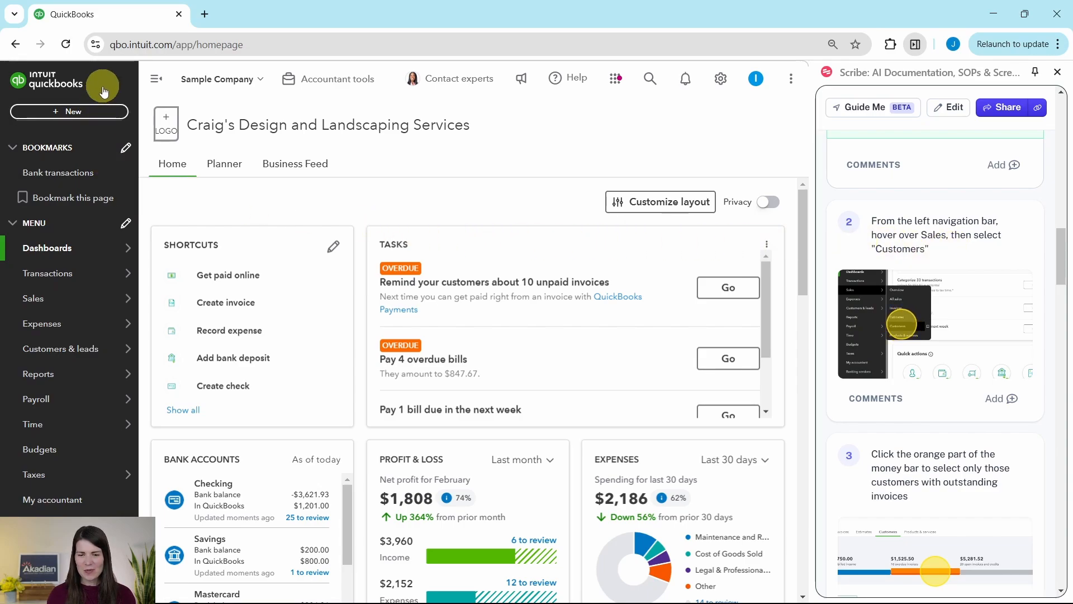
pyautogui.moveTo(30, 300)
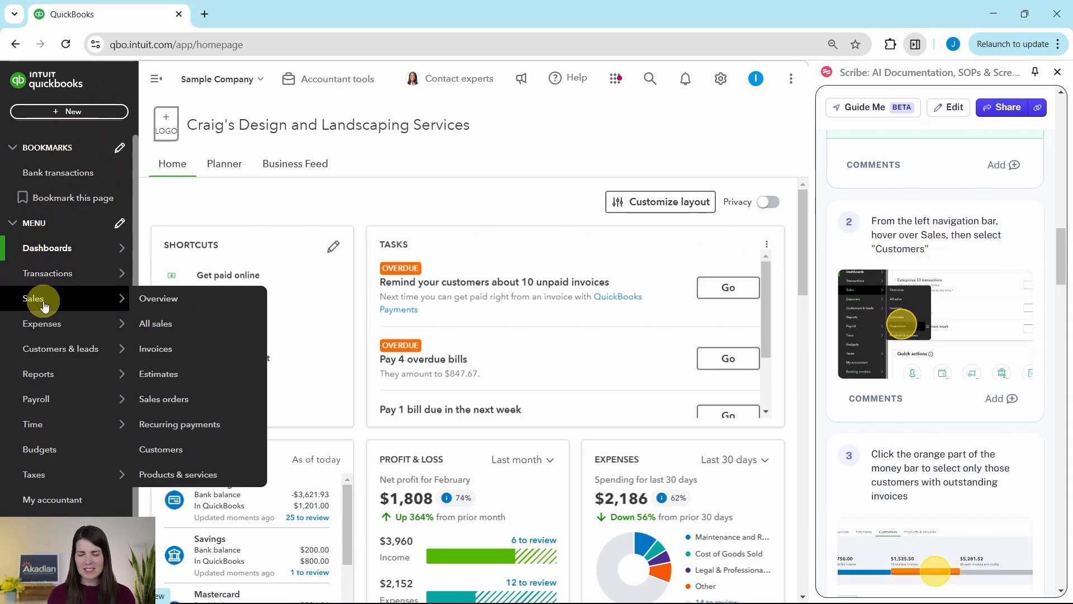
pyautogui.click(161, 456)
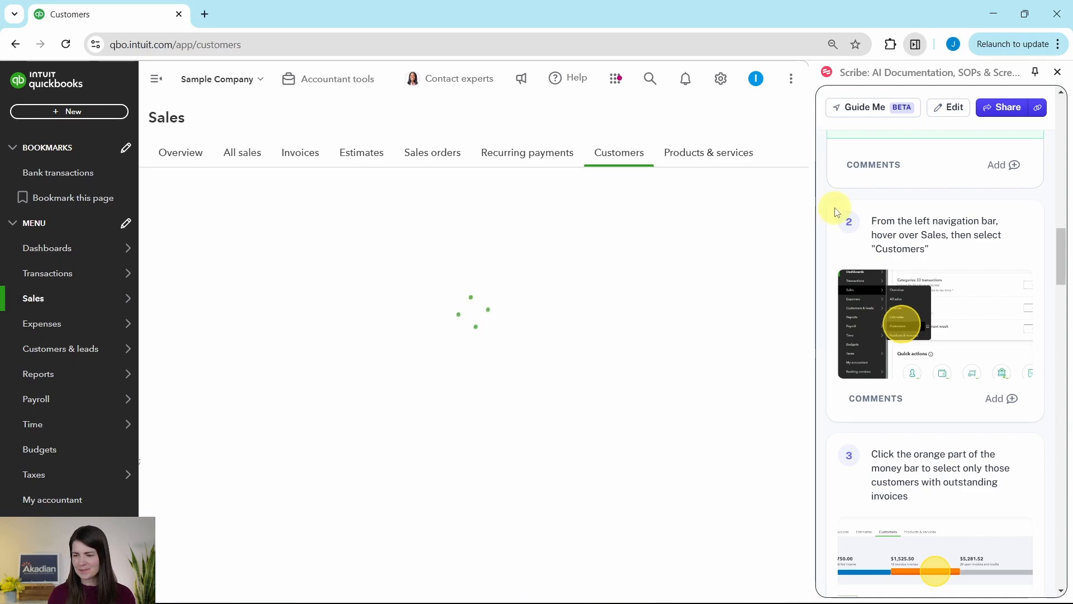
# Filter the customer list to those with overdue invoices and select every customer in the filtered list
pyautogui.scroll(-5, 836, 212)
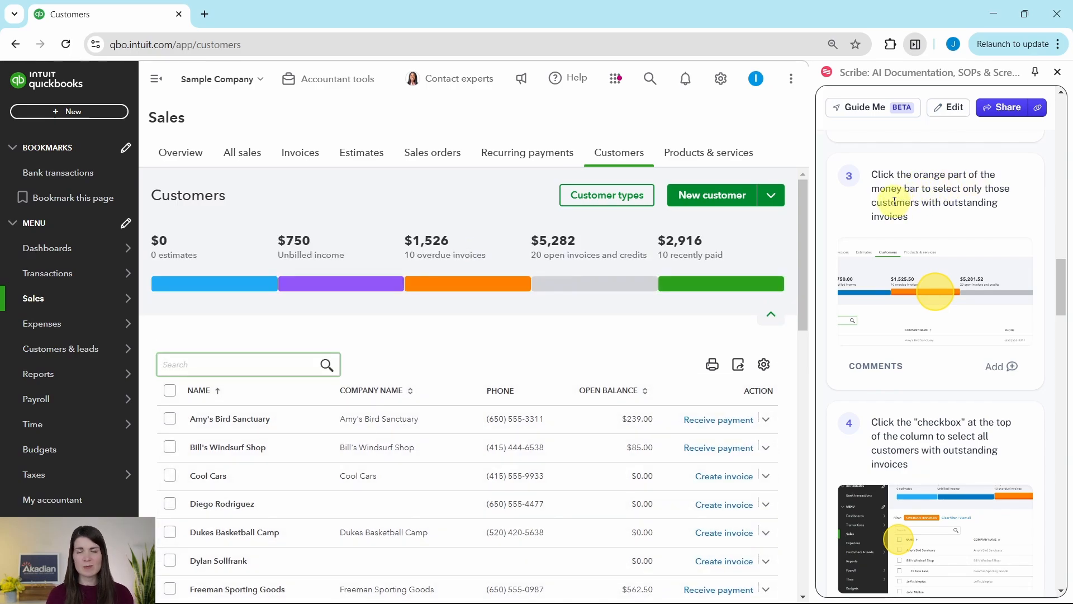
pyautogui.click(464, 287)
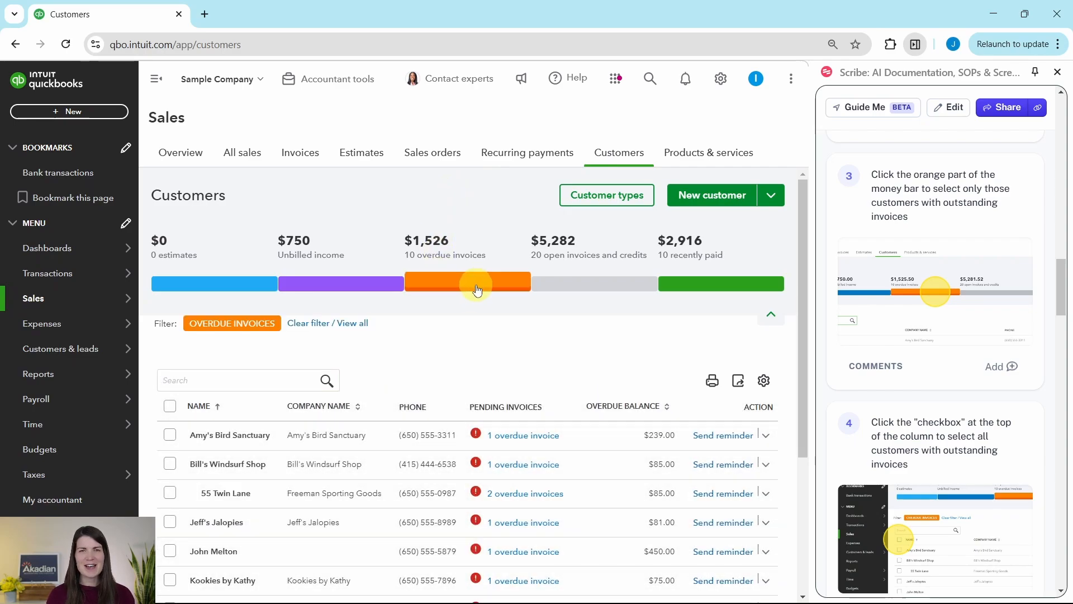
pyautogui.scroll(-4, 895, 307)
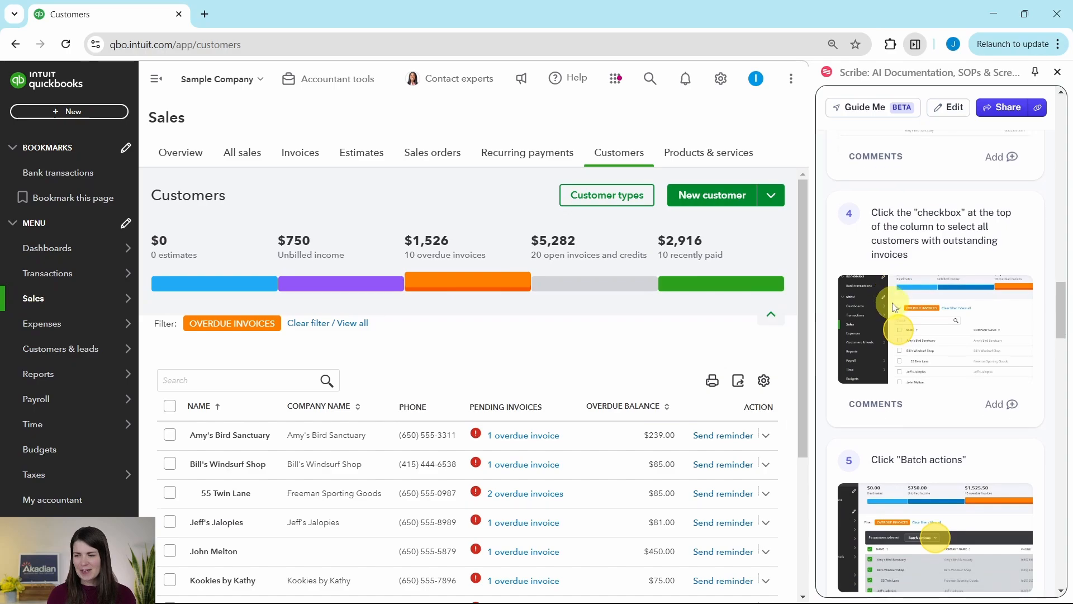
pyautogui.scroll(-1, 894, 307)
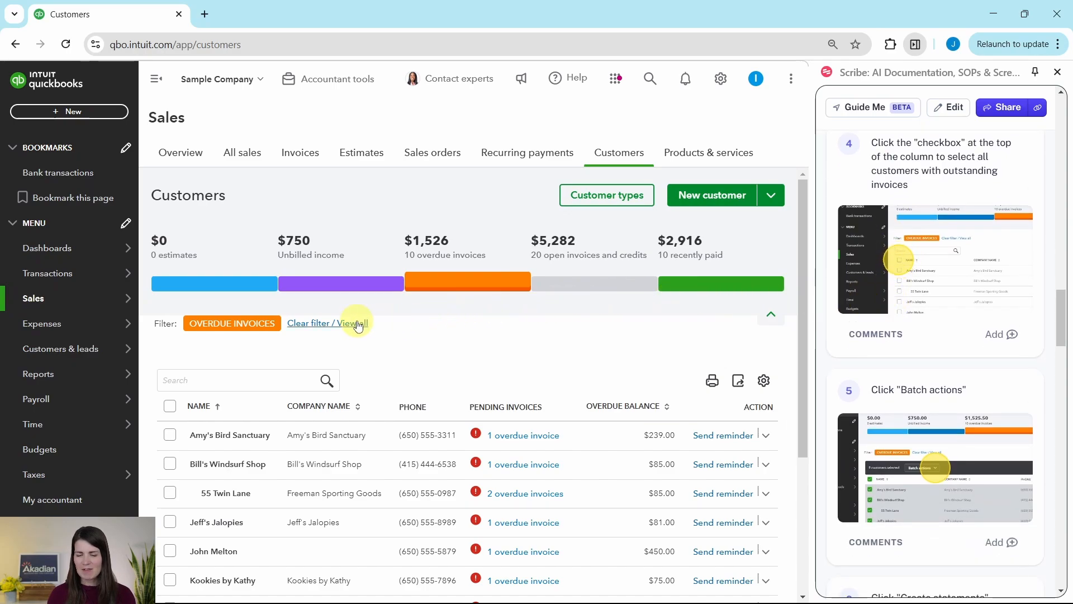
pyautogui.scroll(-4, 212, 408)
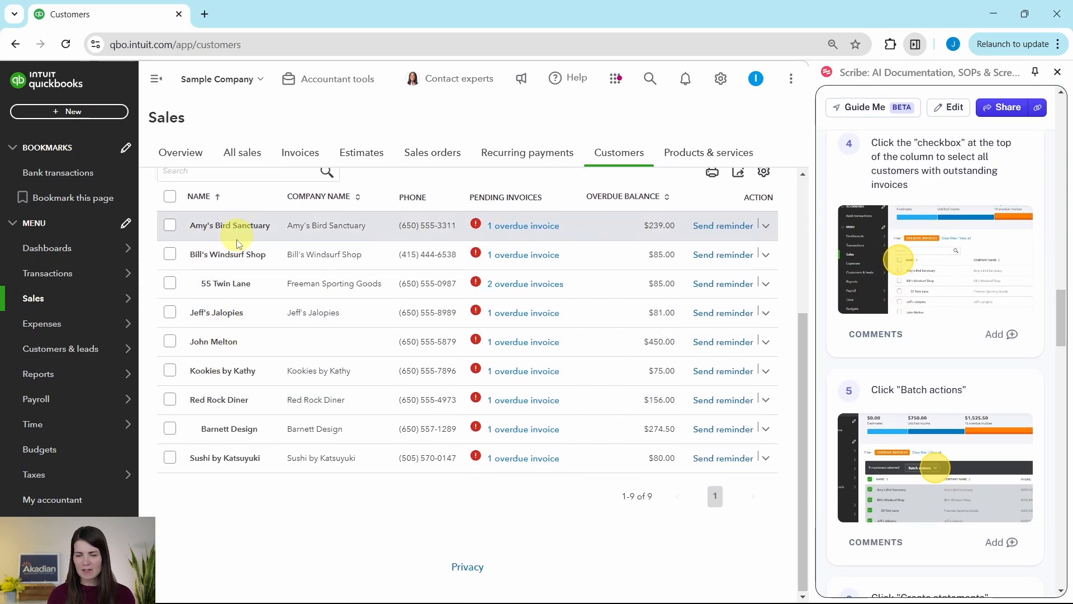
pyautogui.scroll(3, 227, 349)
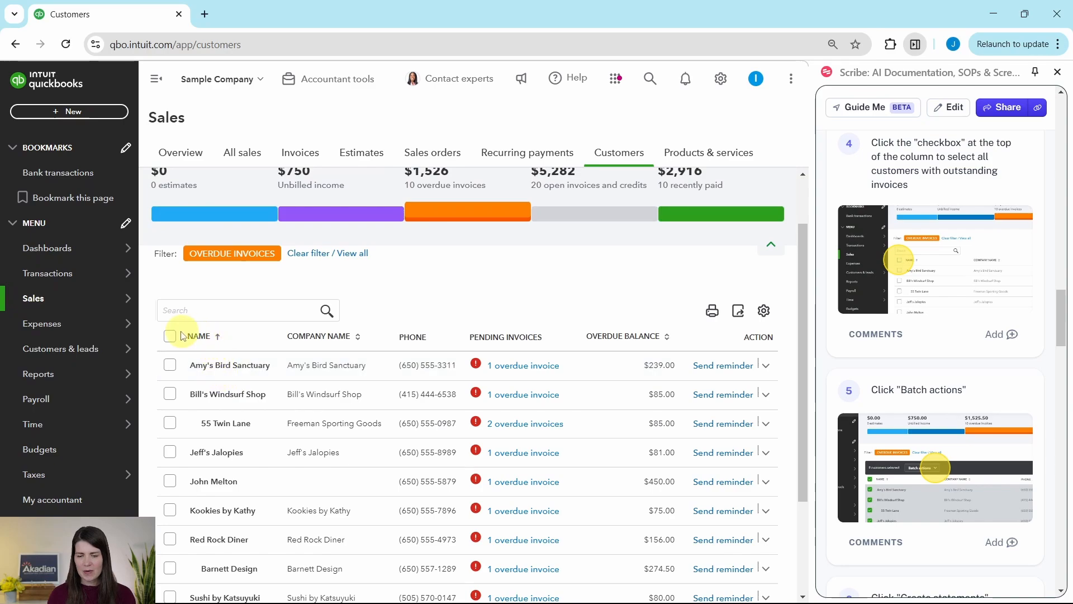
pyautogui.click(170, 337)
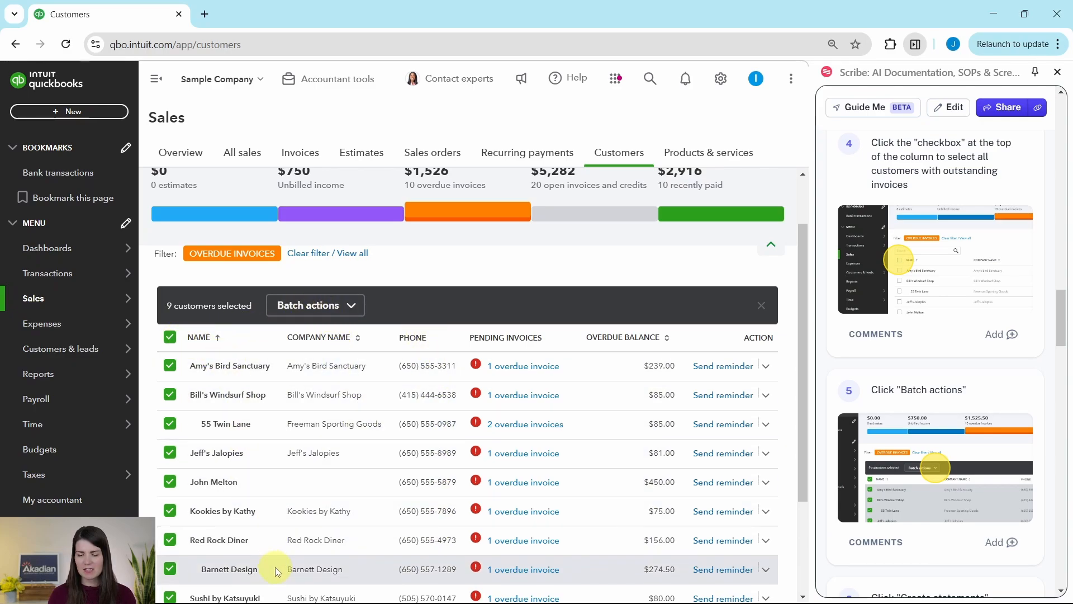
# Open the Create Statements form as a batch action for all selected customers
pyautogui.click(336, 307)
pyautogui.scroll(-8, 944, 361)
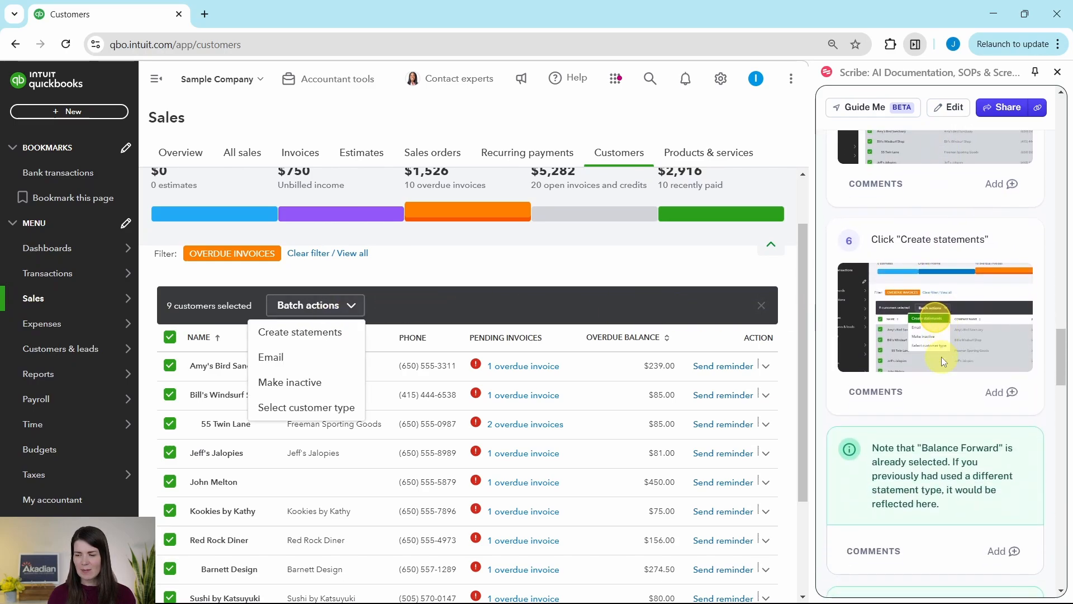
pyautogui.click(296, 334)
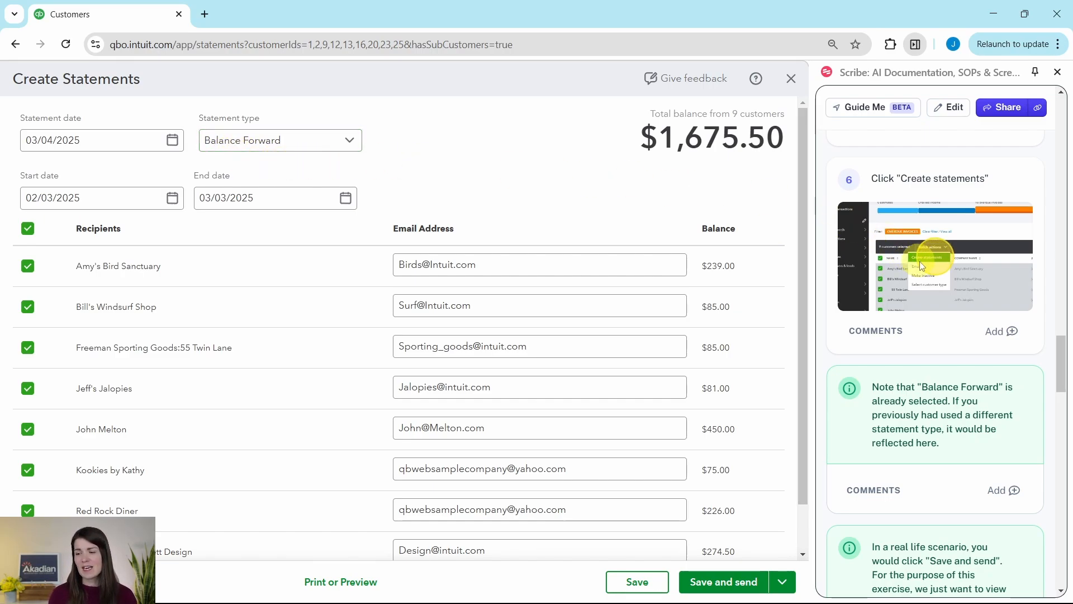
# Generate the print preview of the Balance Forward statements for all listed recipients
pyautogui.scroll(-3, 961, 279)
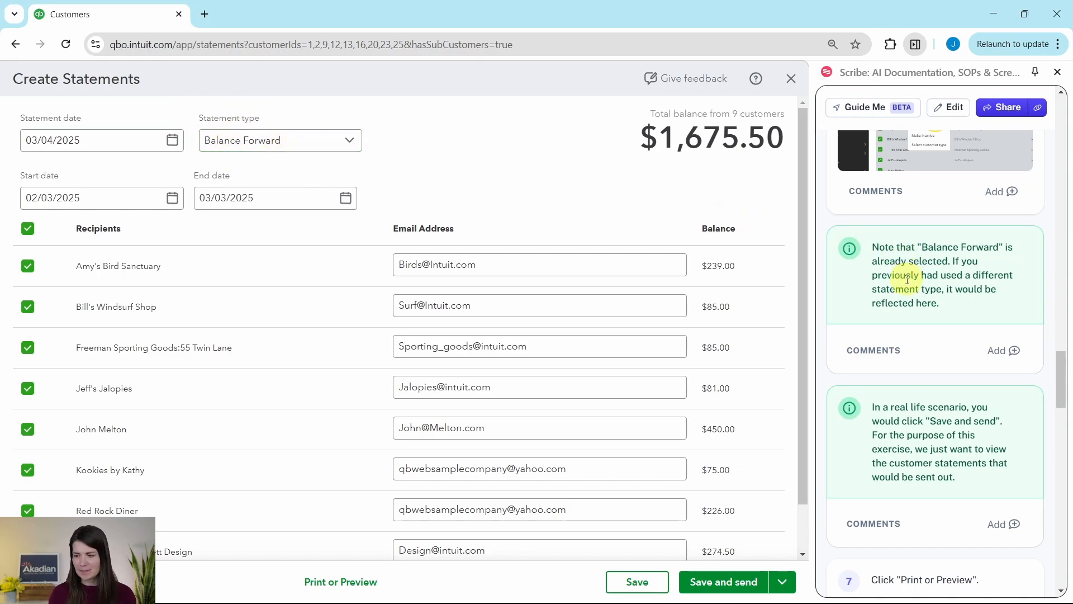
pyautogui.scroll(-4, 908, 277)
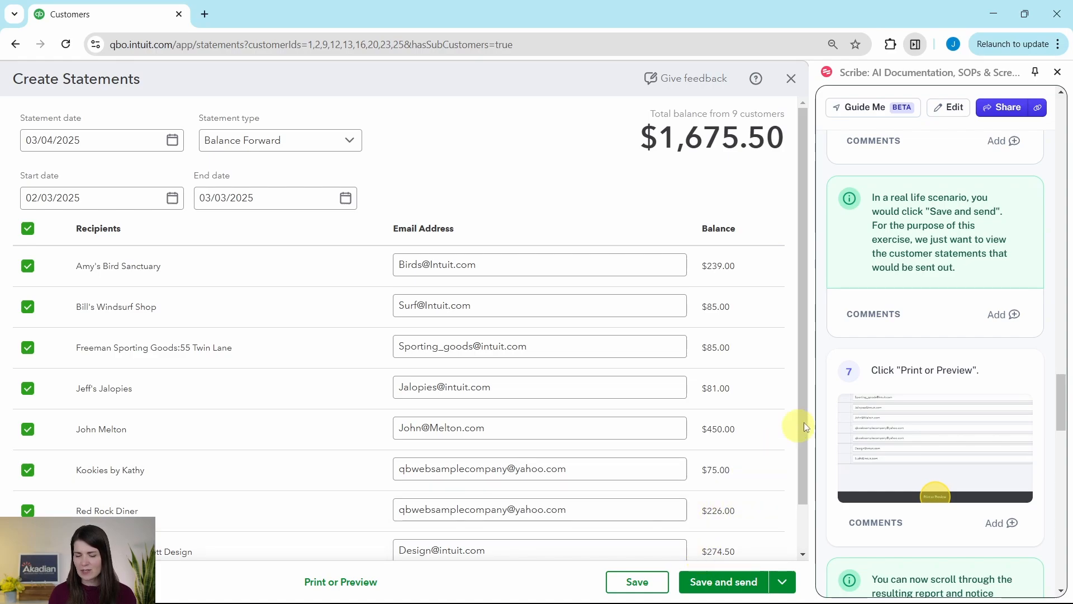
pyautogui.scroll(-4, 934, 403)
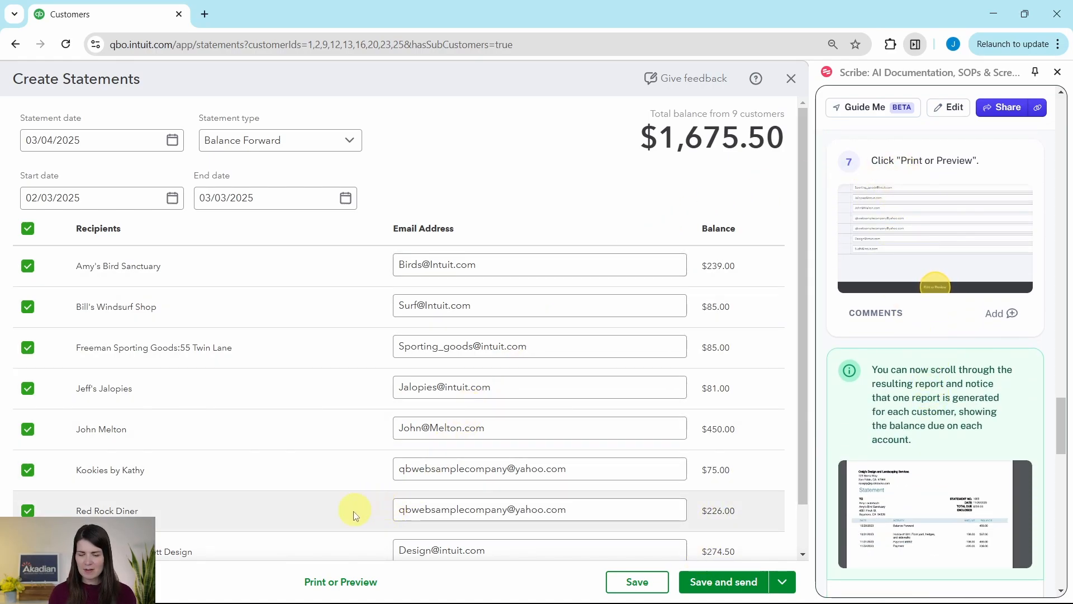
pyautogui.click(335, 581)
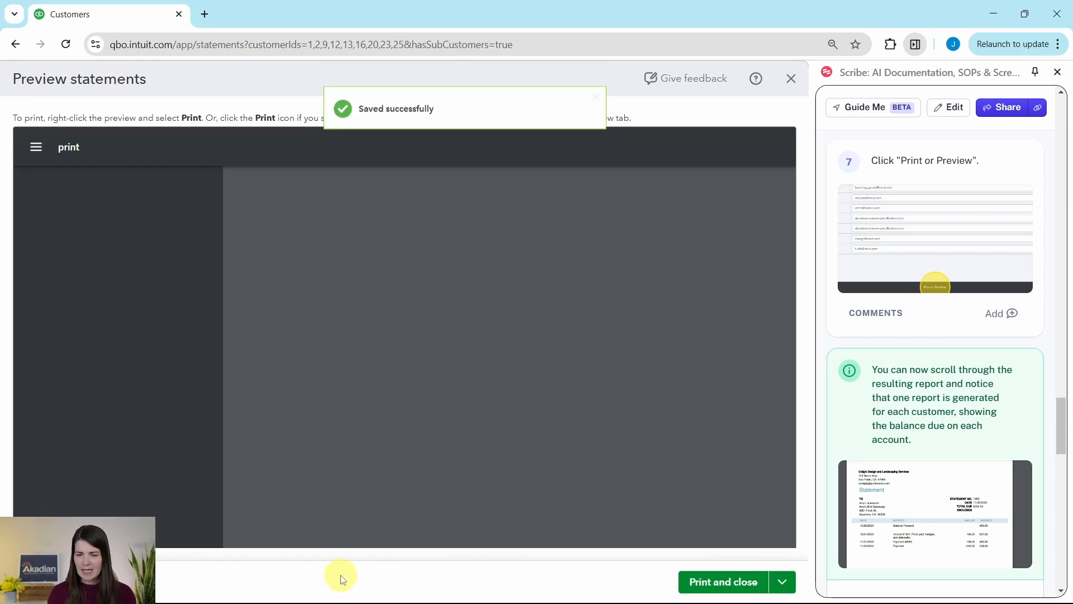
# Look through the previewed statements on pages 2, 3 and 4, down to the aging summary on page 4
pyautogui.scroll(-6, 151, 225)
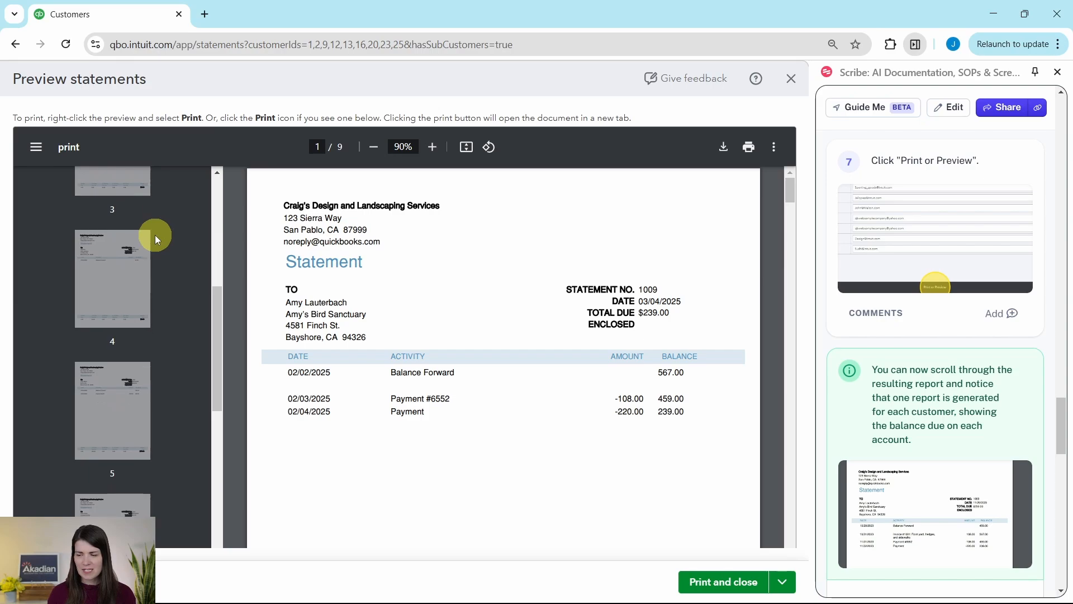
pyautogui.scroll(3, 124, 256)
pyautogui.click(124, 256)
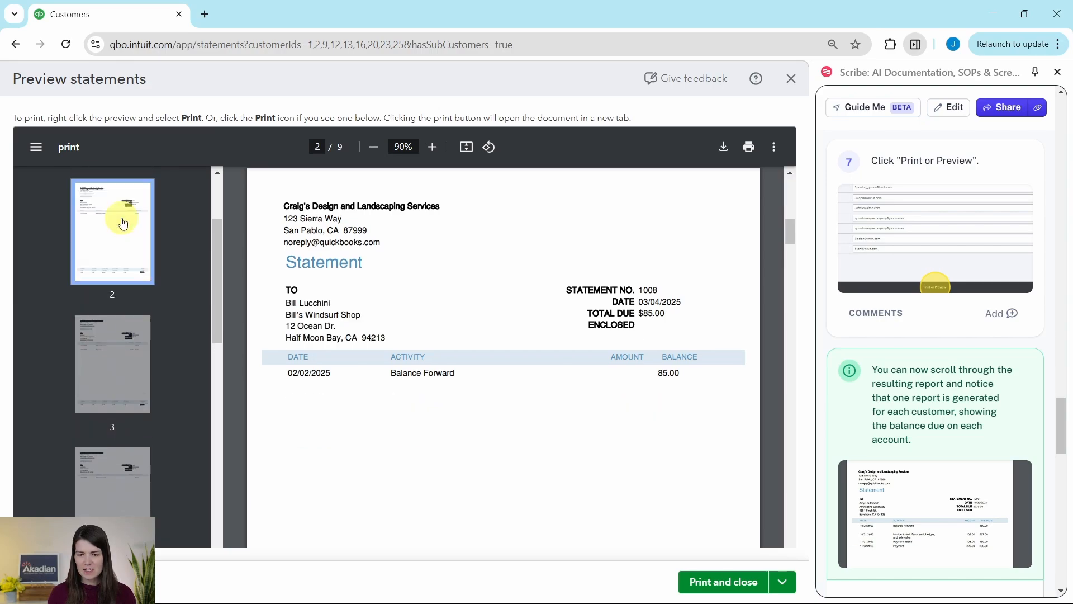
pyautogui.scroll(-3, 126, 263)
pyautogui.click(126, 263)
pyautogui.scroll(-2, 141, 330)
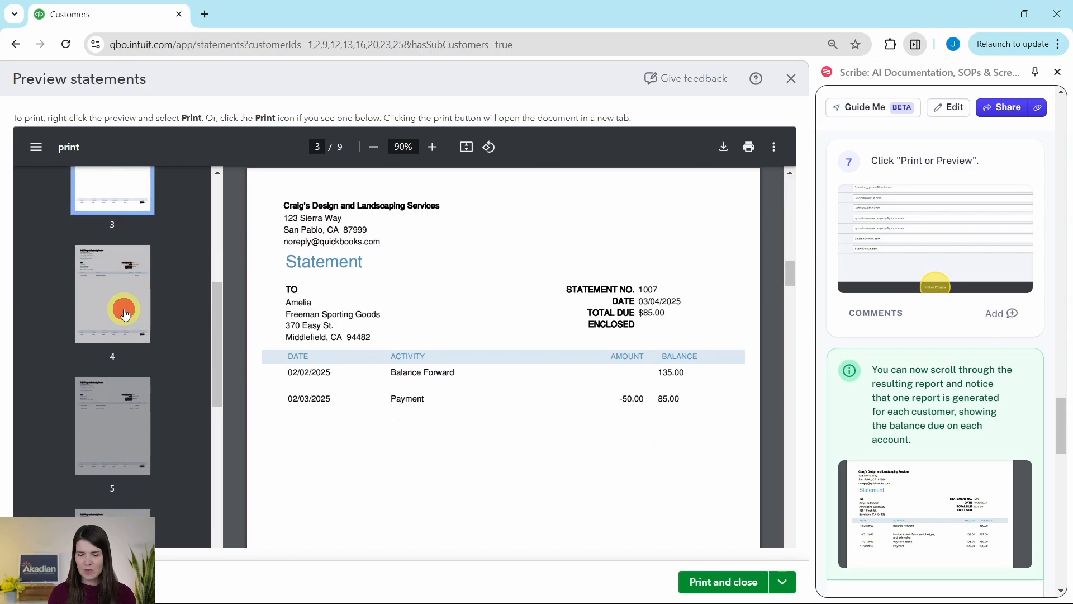
pyautogui.click(121, 301)
pyautogui.scroll(-2, 127, 361)
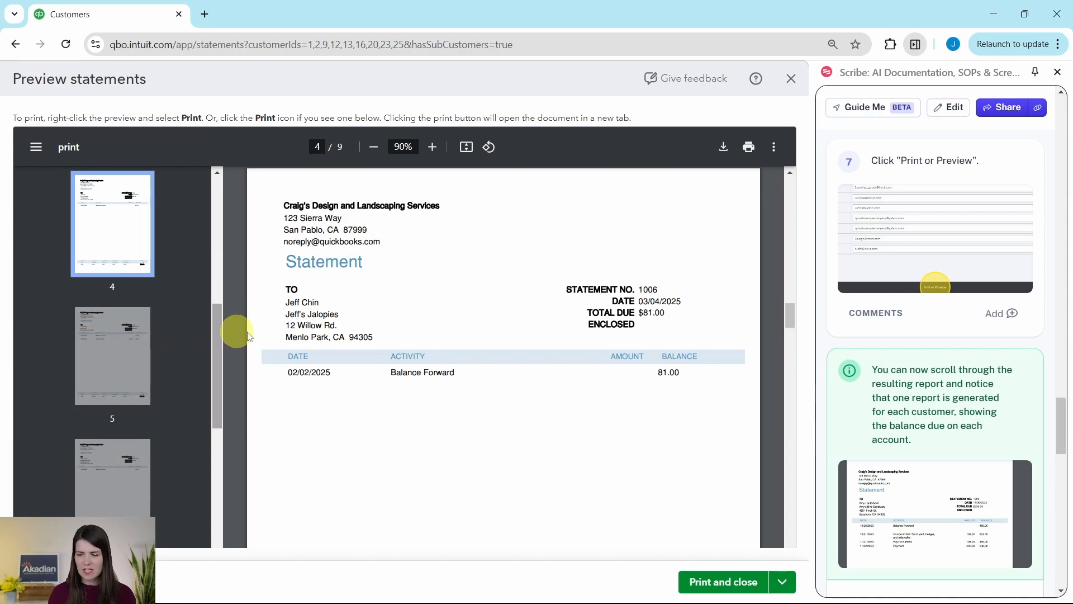
pyautogui.scroll(-5, 600, 369)
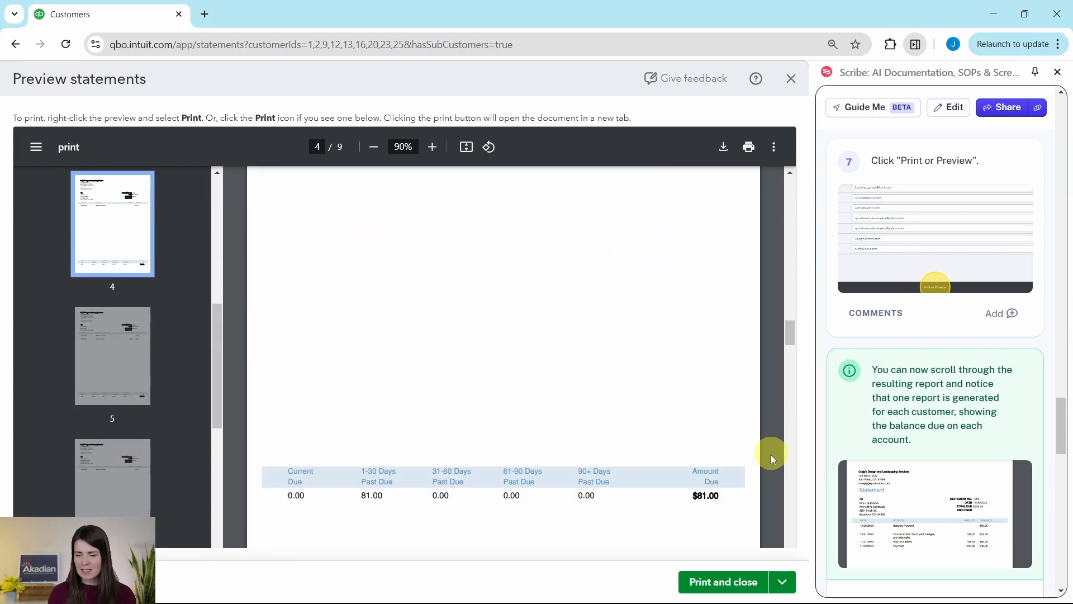
# Examine the statement on page 5 with its activity and aging summary, and return to the one on page 4
pyautogui.click(130, 329)
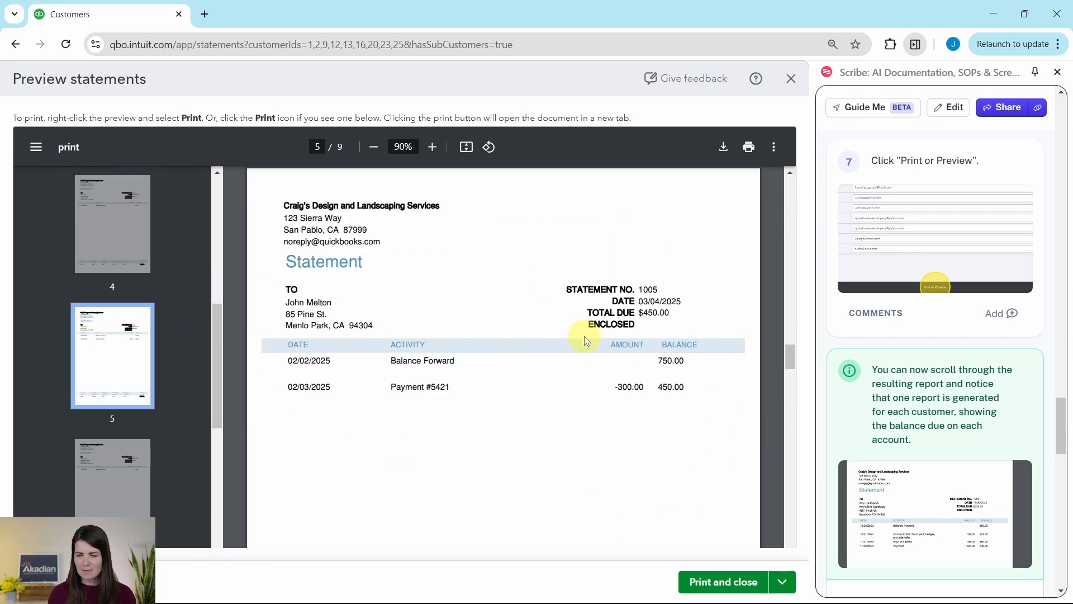
pyautogui.scroll(-6, 584, 335)
pyautogui.scroll(-5, 424, 385)
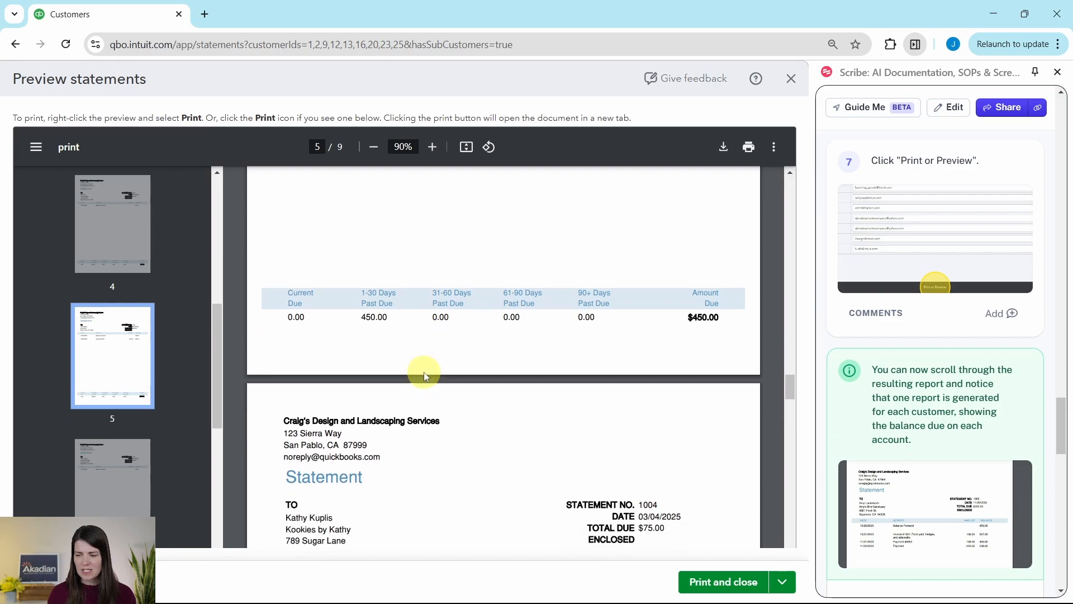
pyautogui.scroll(10, 475, 375)
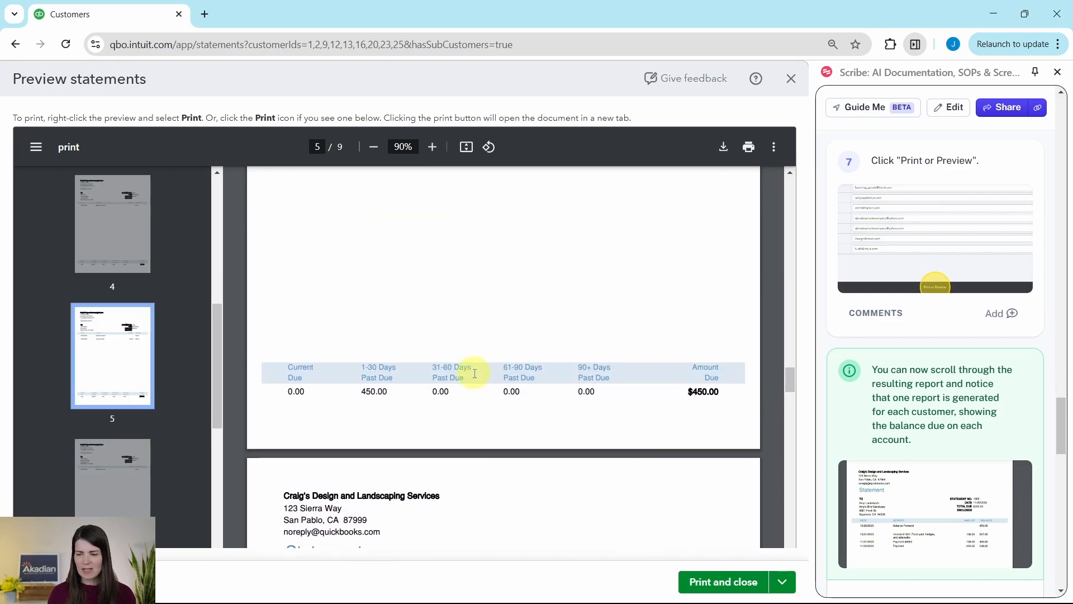
pyautogui.scroll(4, 484, 370)
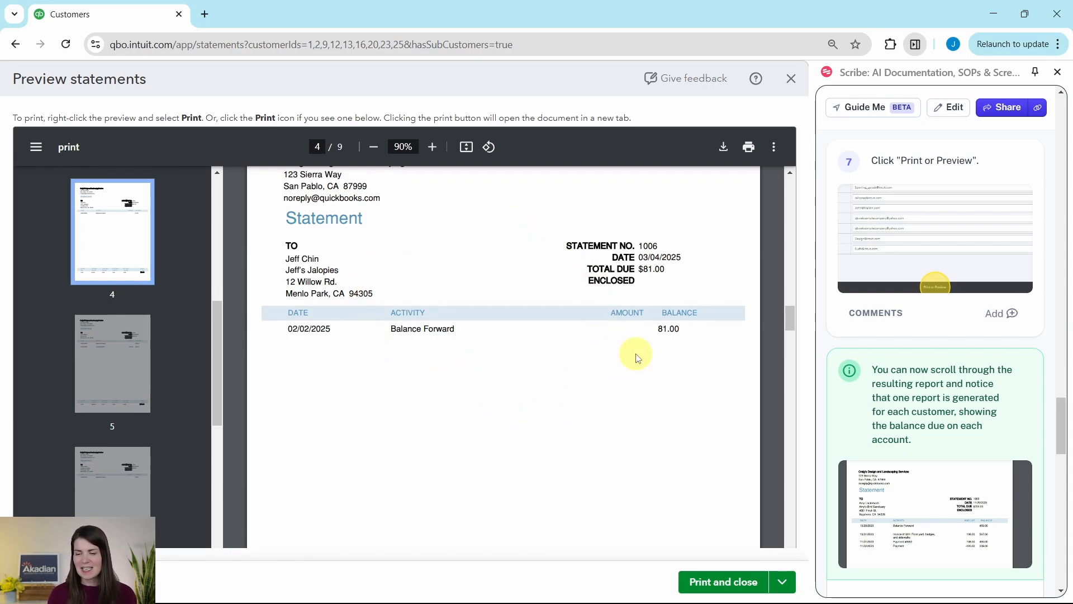
# Close the statement preview and the Create Statements form to return to the customer list
pyautogui.scroll(-8, 1000, 355)
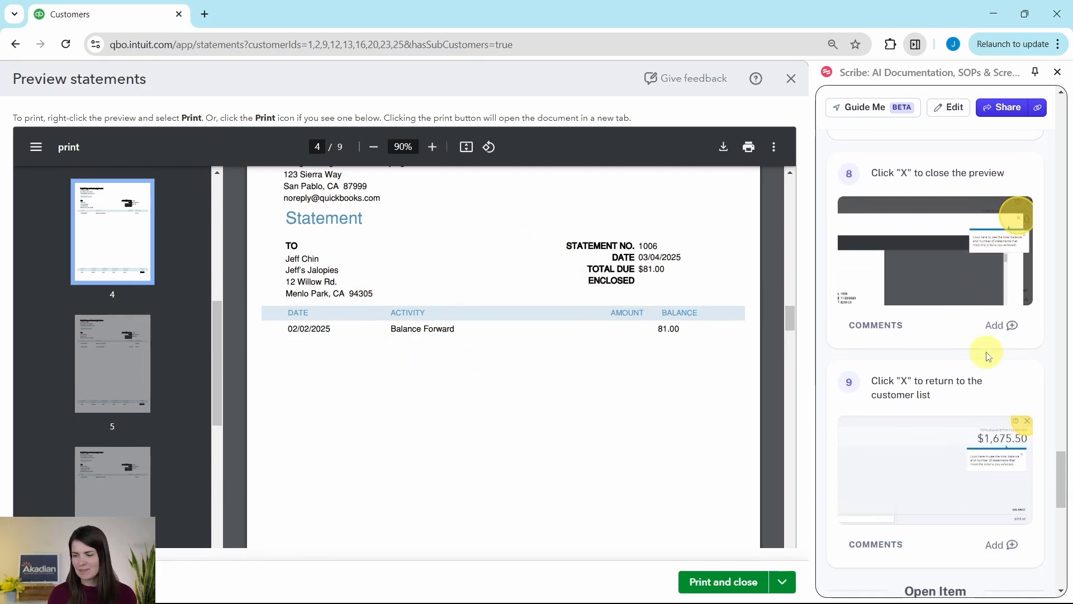
pyautogui.click(793, 80)
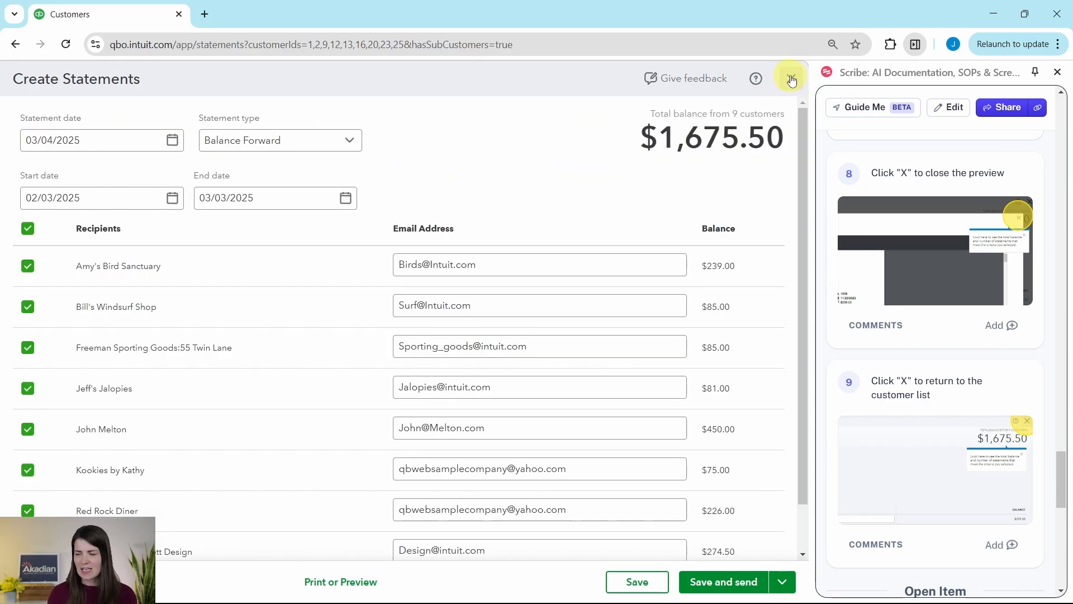
pyautogui.click(793, 80)
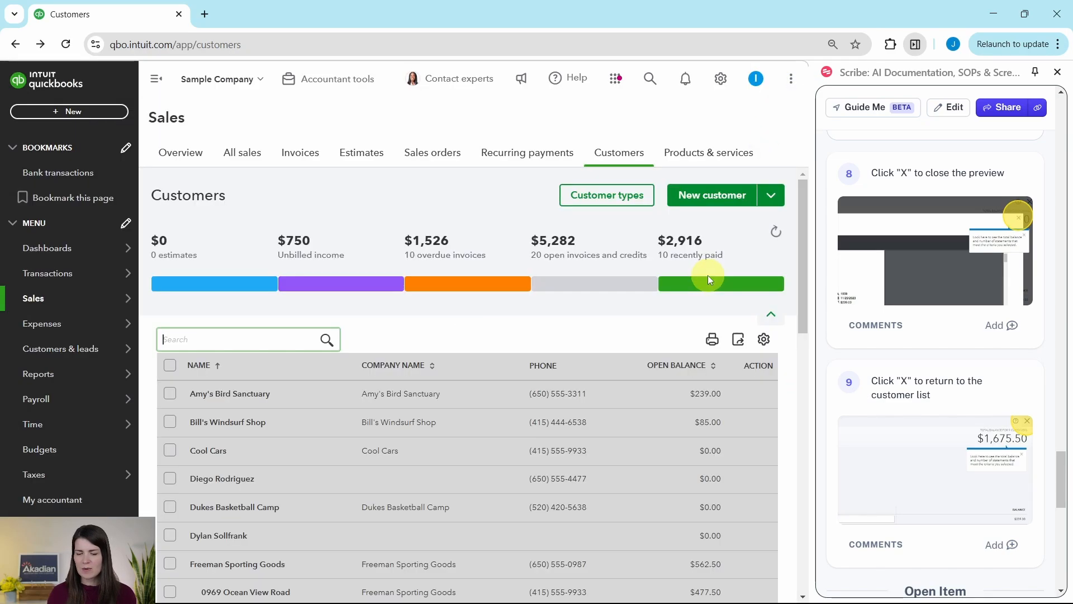
# Read the Open Item scenario in the guide and start a customer statement for Red Rock Diner from the customer list
pyautogui.scroll(-7, 900, 358)
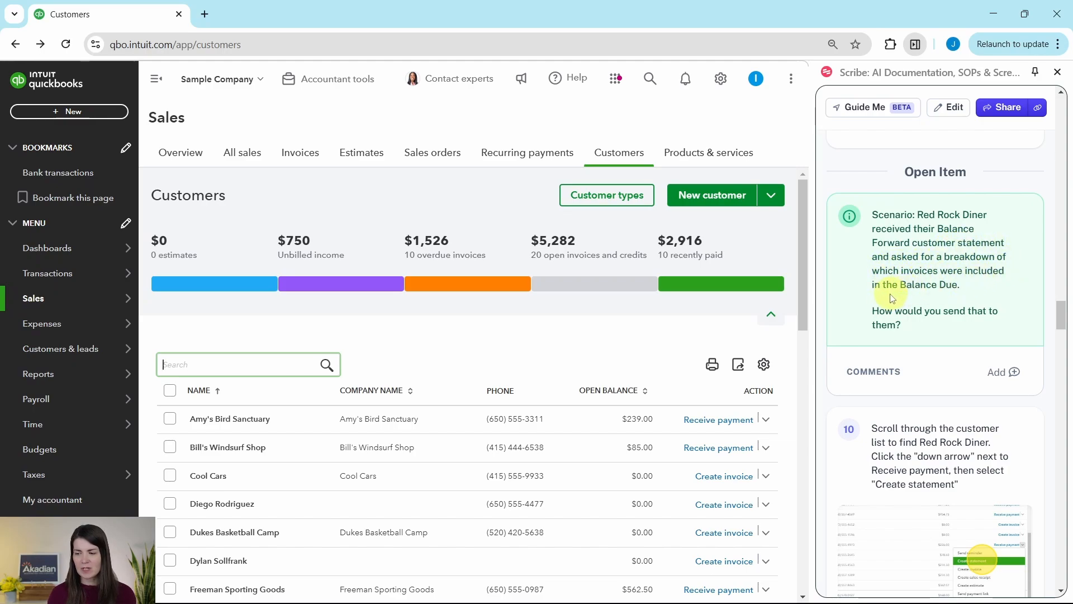
pyautogui.scroll(-3, 895, 303)
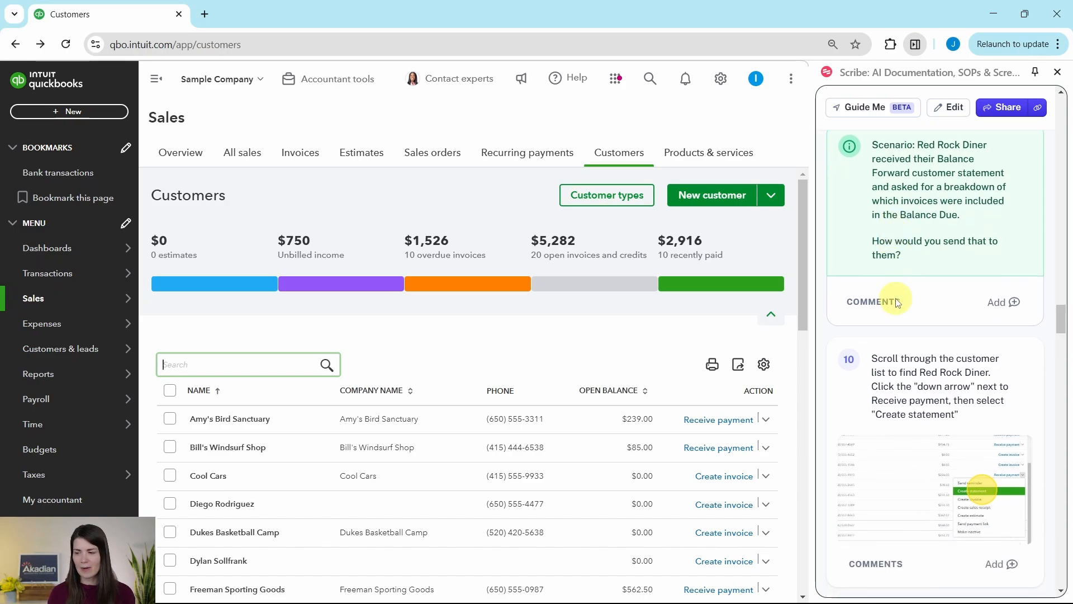
pyautogui.scroll(-2, 912, 299)
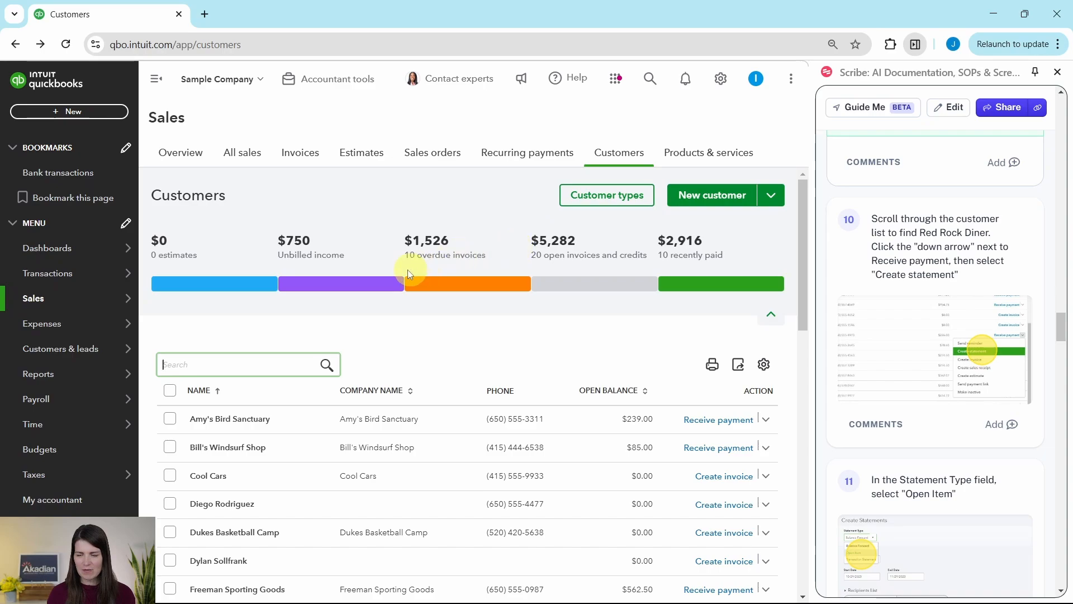
pyautogui.scroll(-3, 408, 270)
pyautogui.scroll(-1, 295, 264)
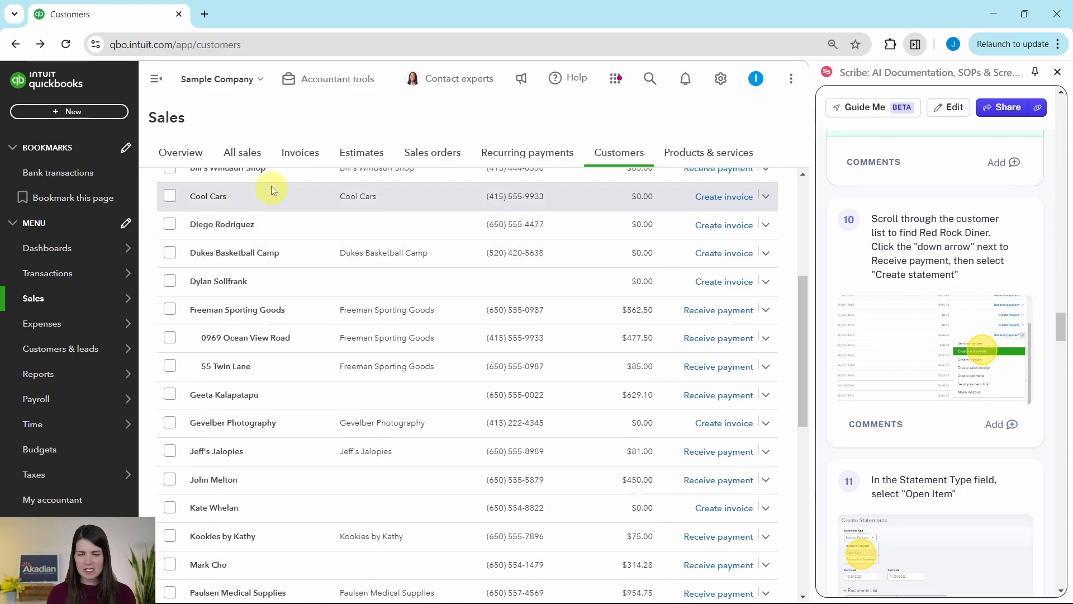
pyautogui.scroll(-7, 270, 376)
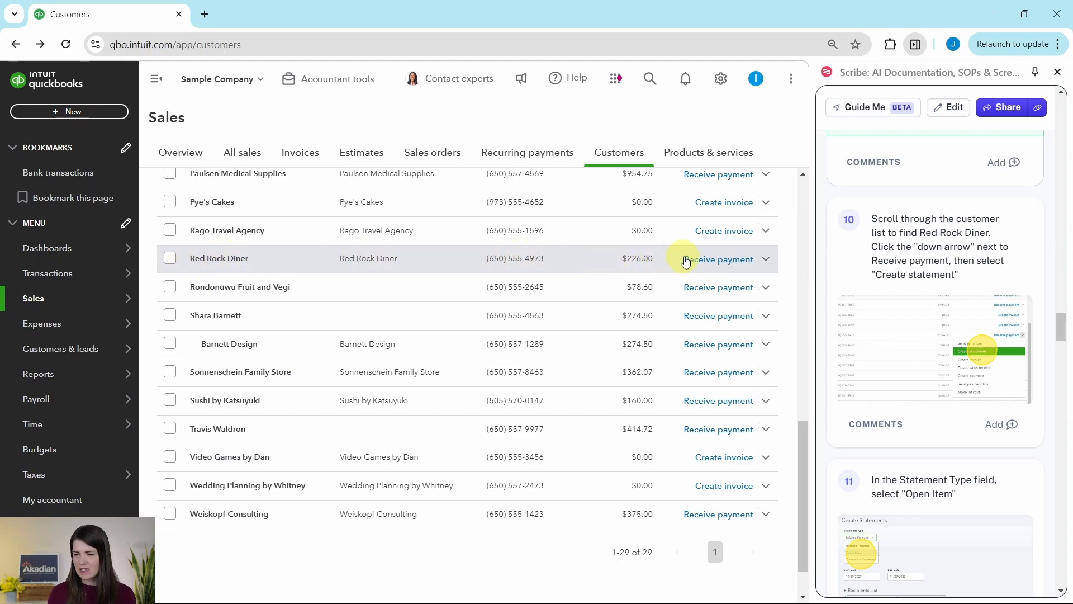
pyautogui.click(767, 260)
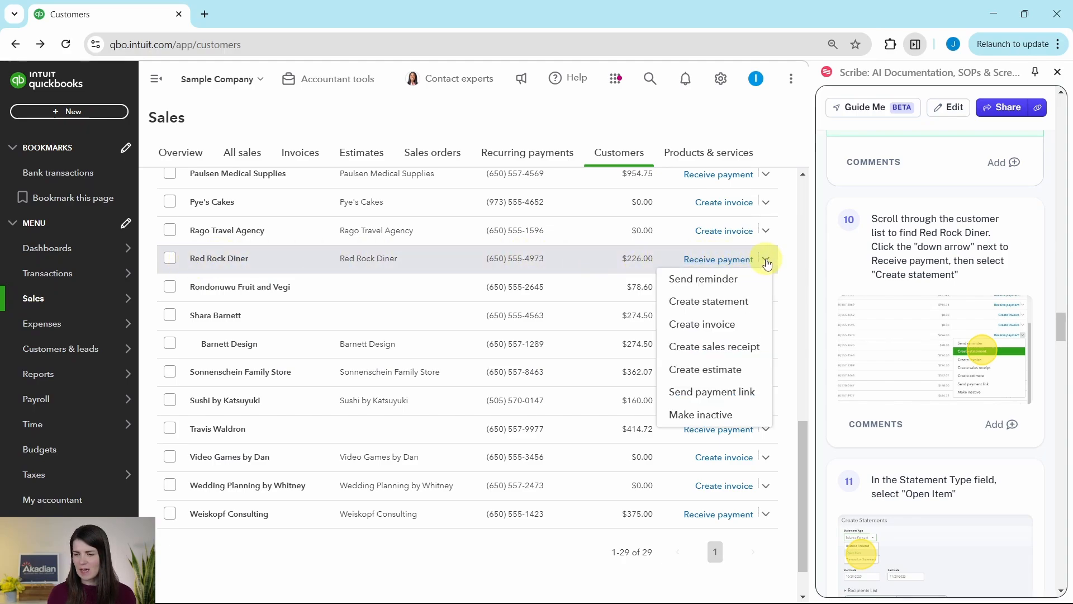
pyautogui.click(705, 309)
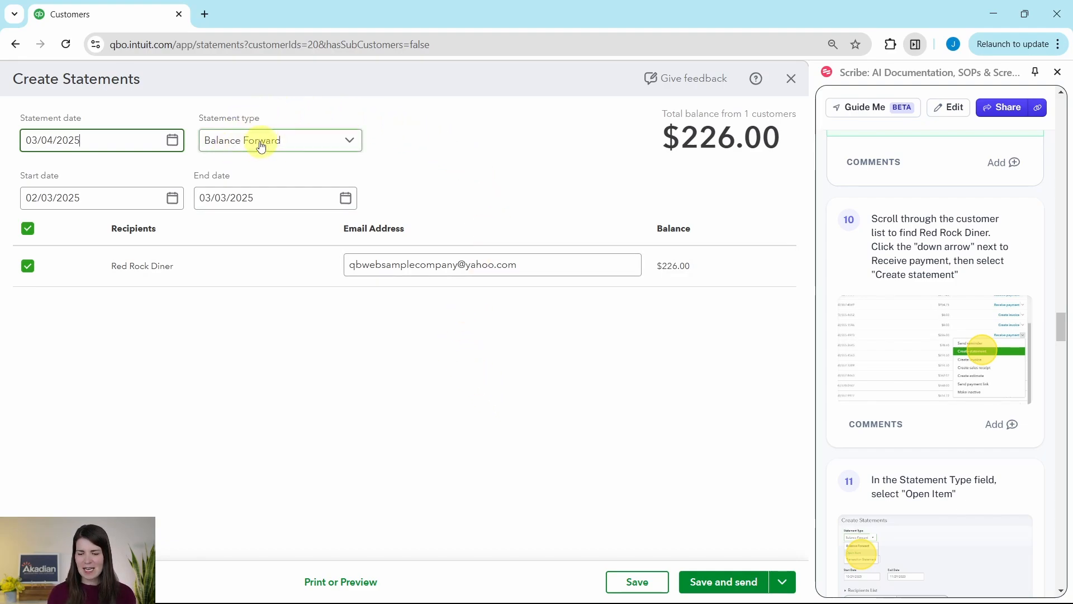
# Set the statement type to Open Item and read the guide's note about the Apply button
pyautogui.click(354, 147)
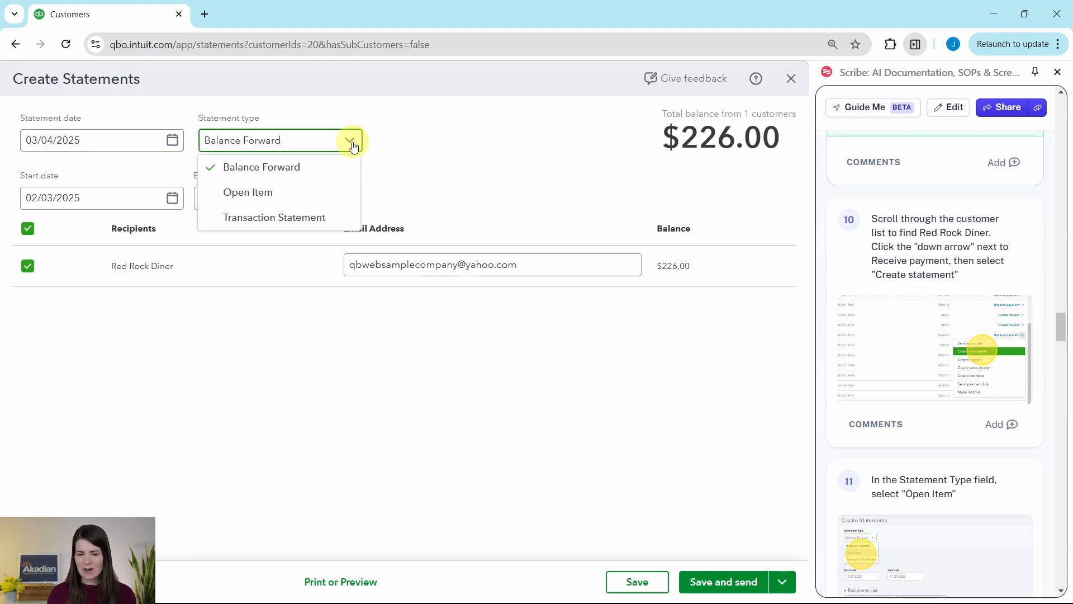
pyautogui.click(249, 193)
pyautogui.scroll(-6, 970, 306)
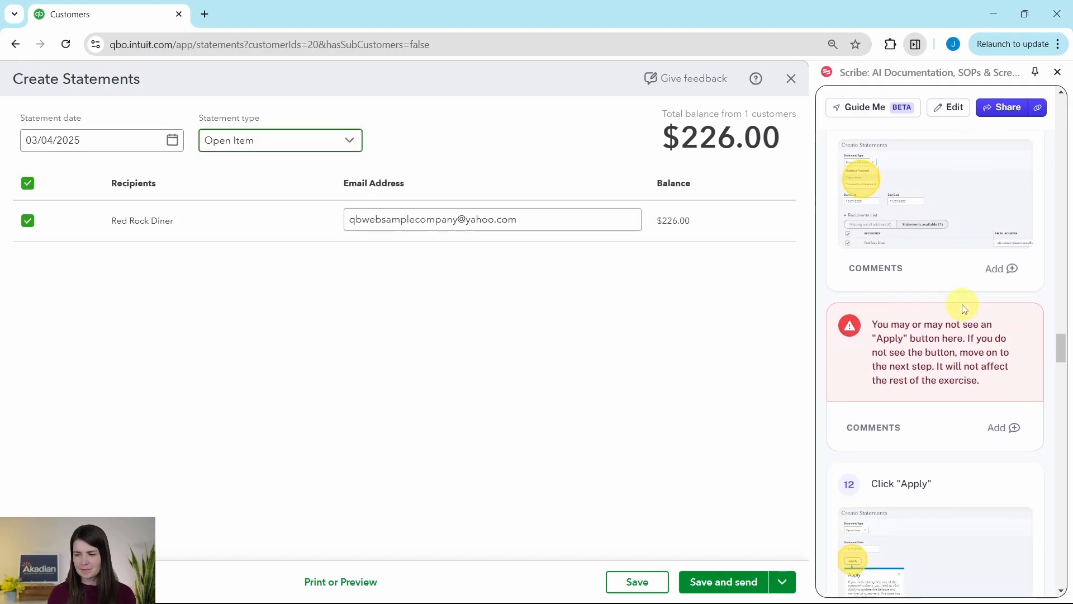
pyautogui.scroll(-3, 959, 304)
pyautogui.scroll(1, 960, 307)
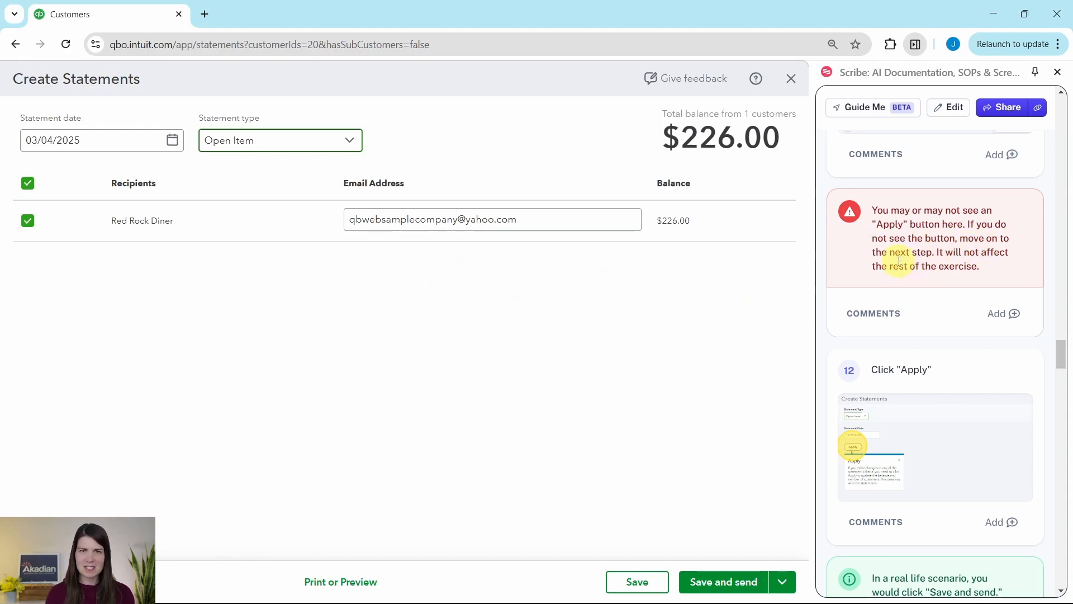
# Generate the print preview of Red Rock Diner's Open Item statement, following the guide
pyautogui.scroll(-6, 913, 248)
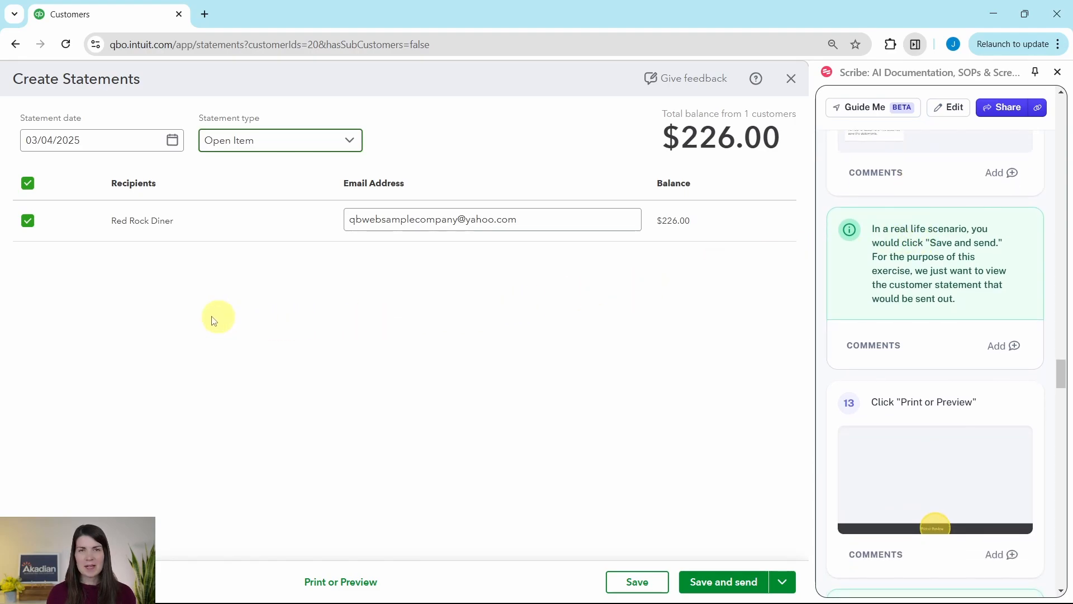
pyautogui.scroll(-1, 852, 260)
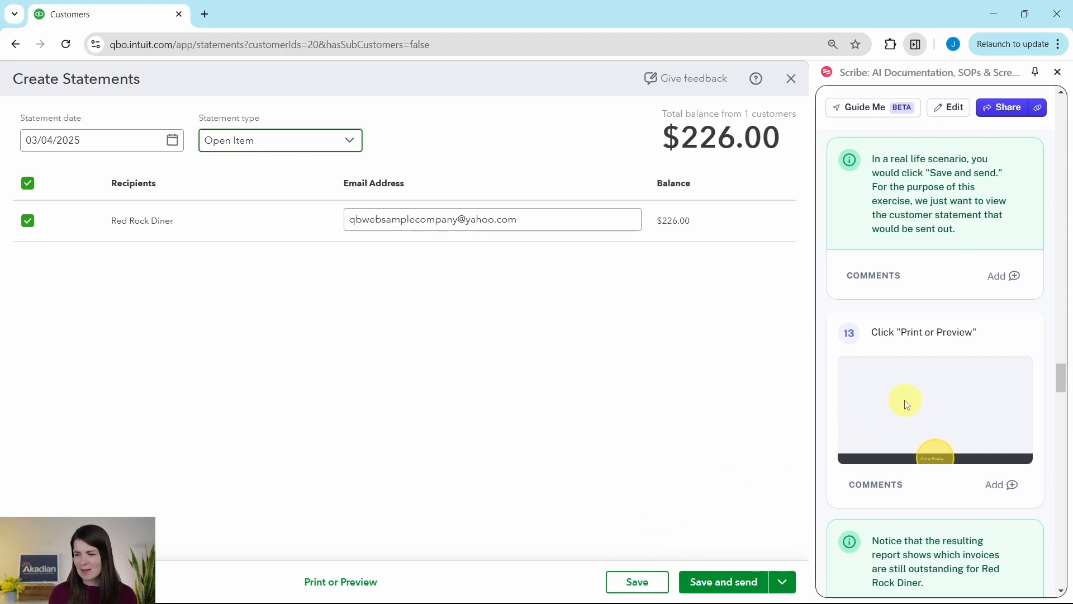
pyautogui.scroll(-3, 909, 397)
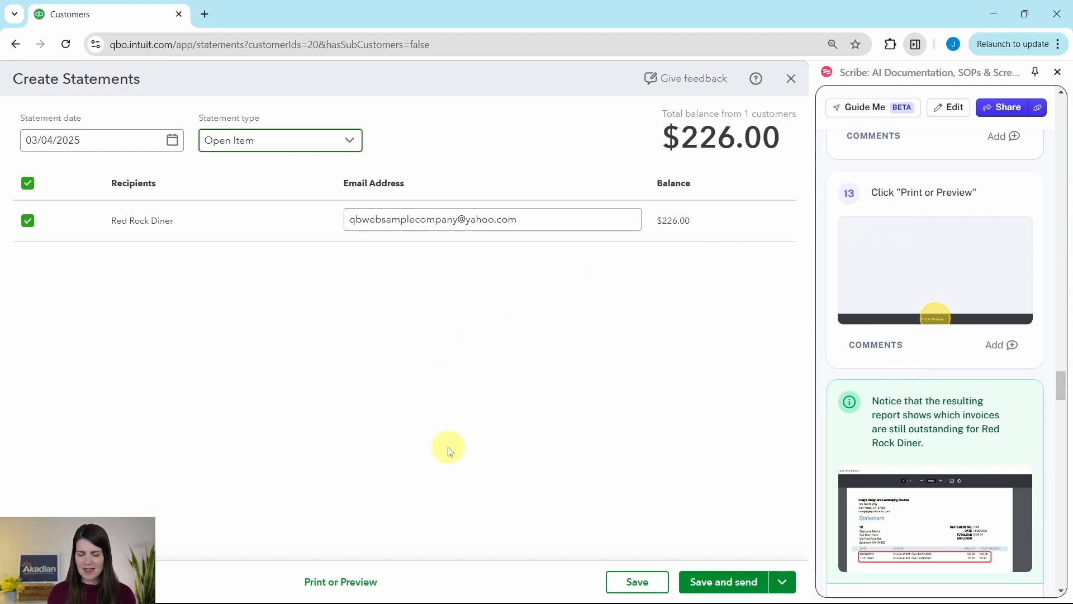
pyautogui.click(336, 584)
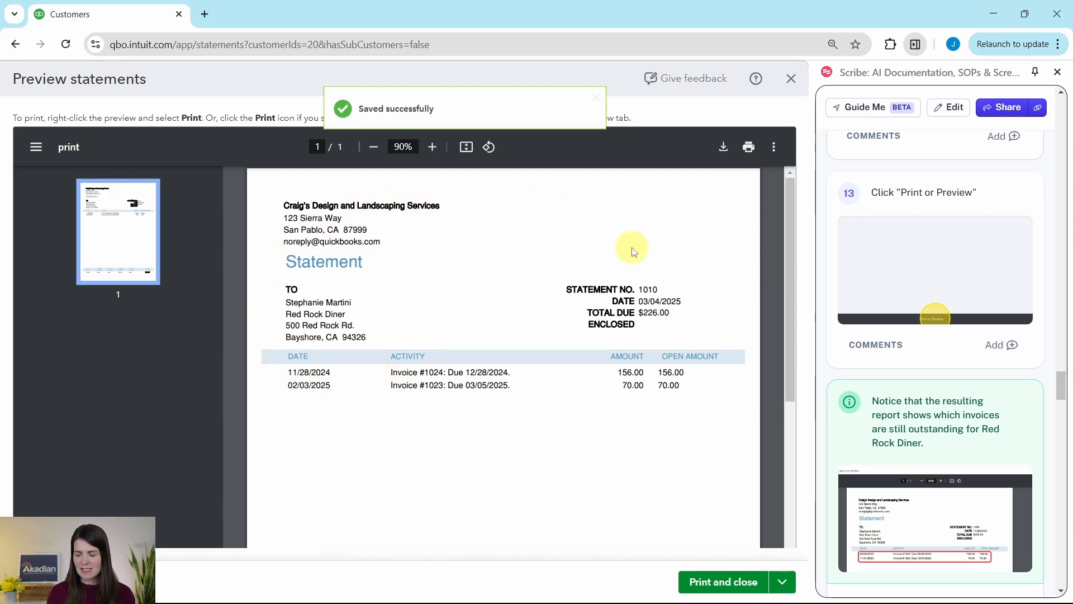
# Examine the previewed statement's open invoices and the aging summary at the end of the page
pyautogui.scroll(-1, 579, 310)
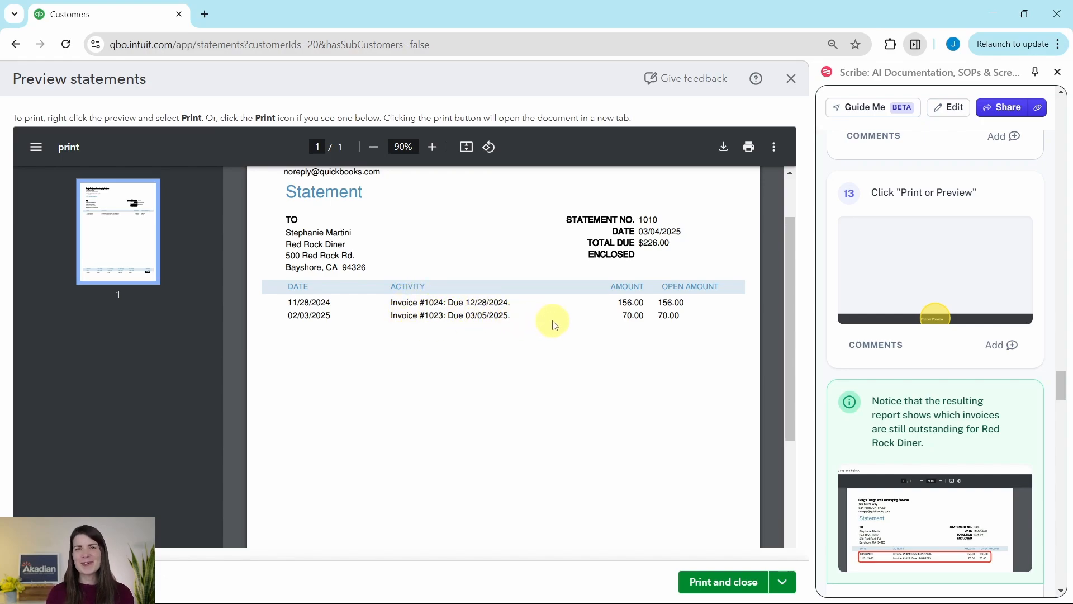
pyautogui.scroll(-5, 554, 318)
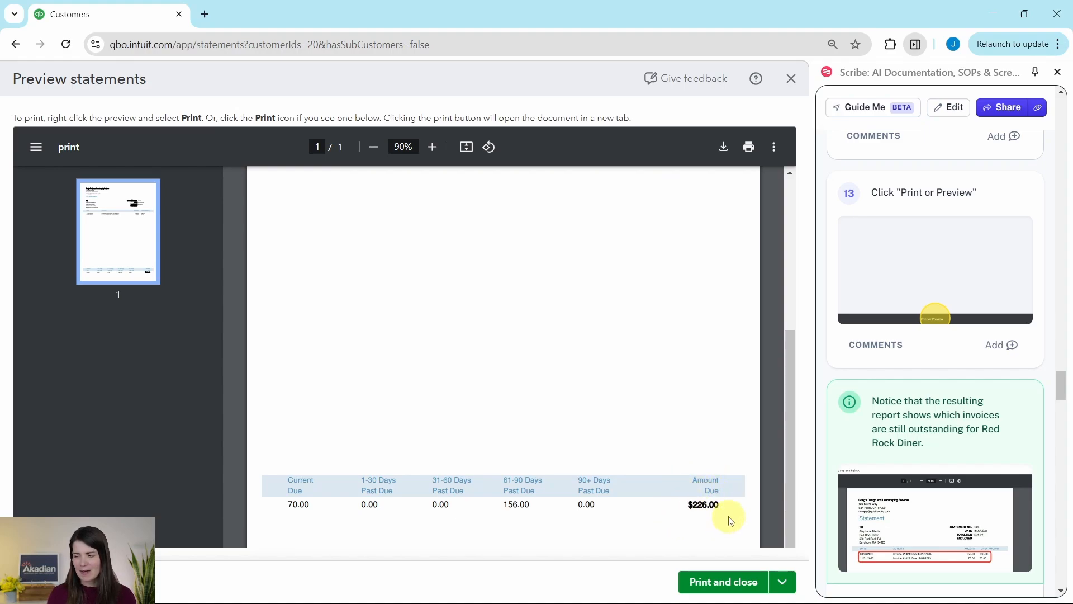
pyautogui.scroll(5, 676, 479)
pyautogui.scroll(2, 677, 480)
# Close the Open Item statement preview and the Create Statements form to return to the customer list
pyautogui.scroll(-6, 911, 447)
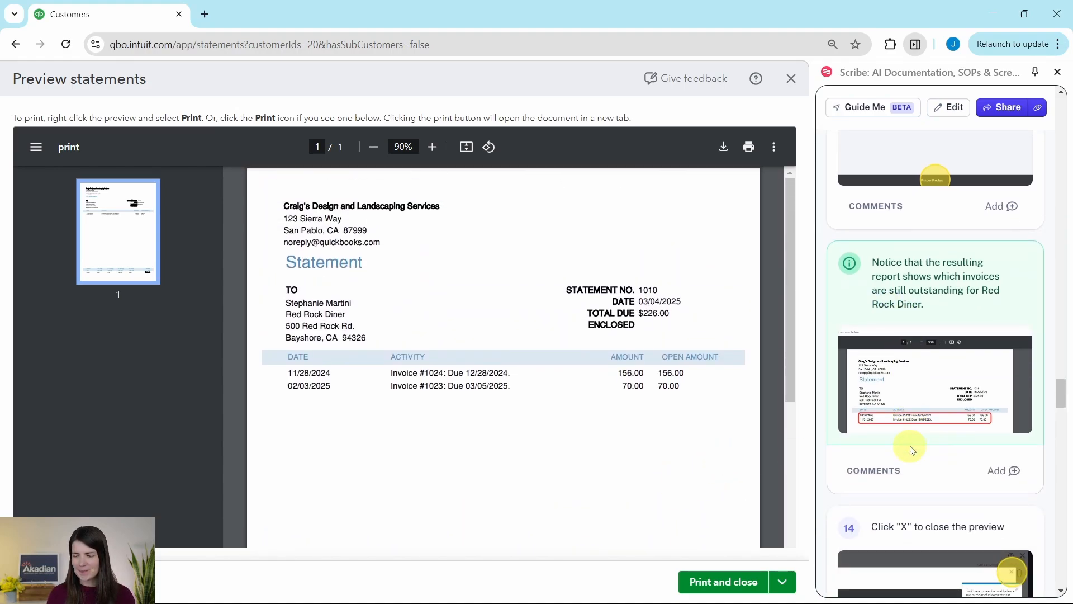
pyautogui.scroll(-3, 912, 449)
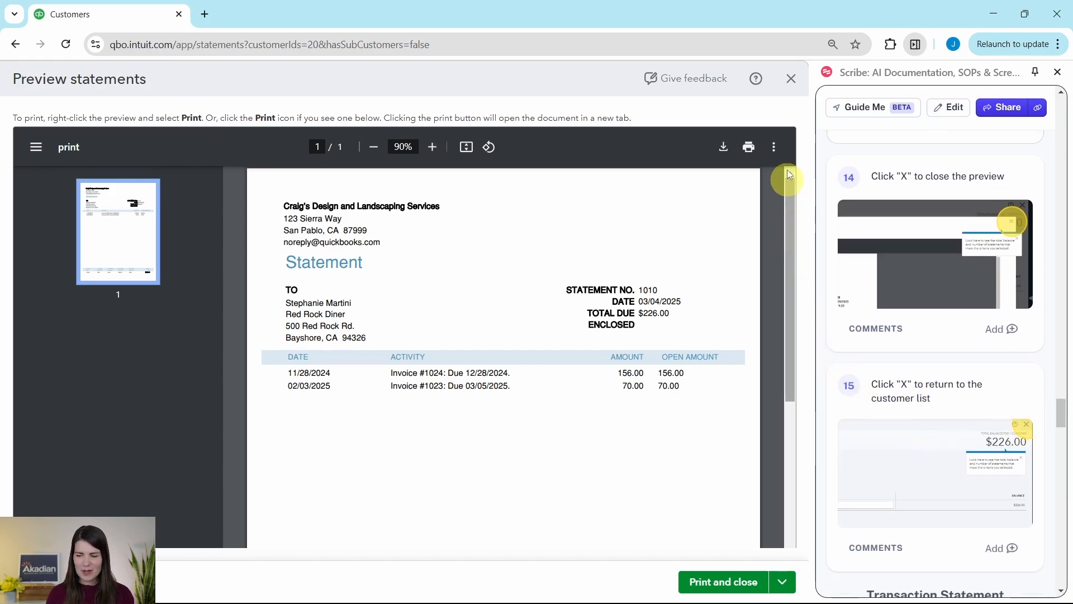
pyautogui.click(791, 81)
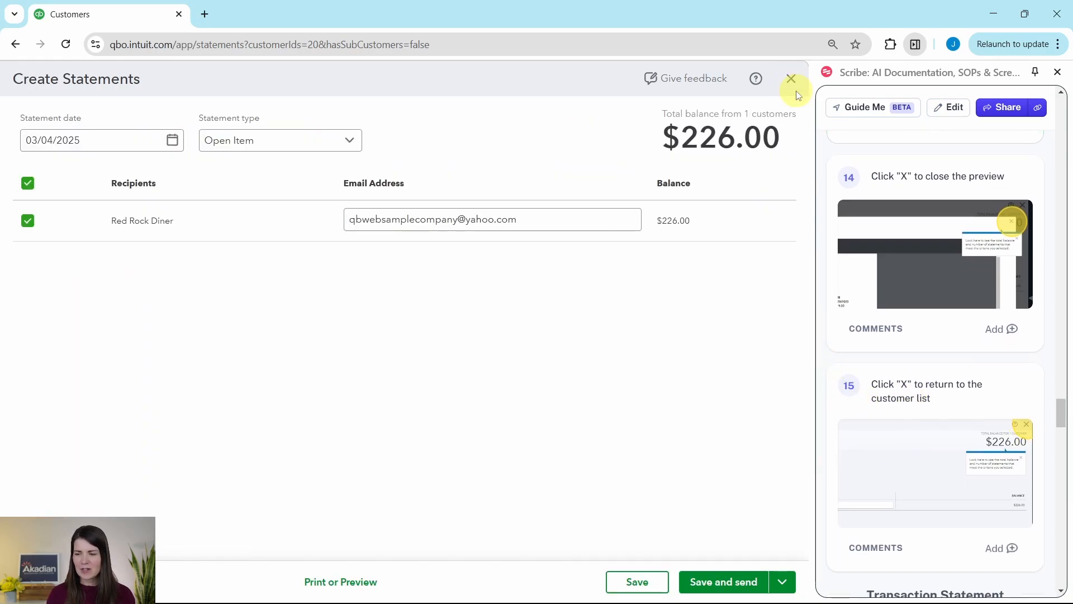
pyautogui.click(791, 81)
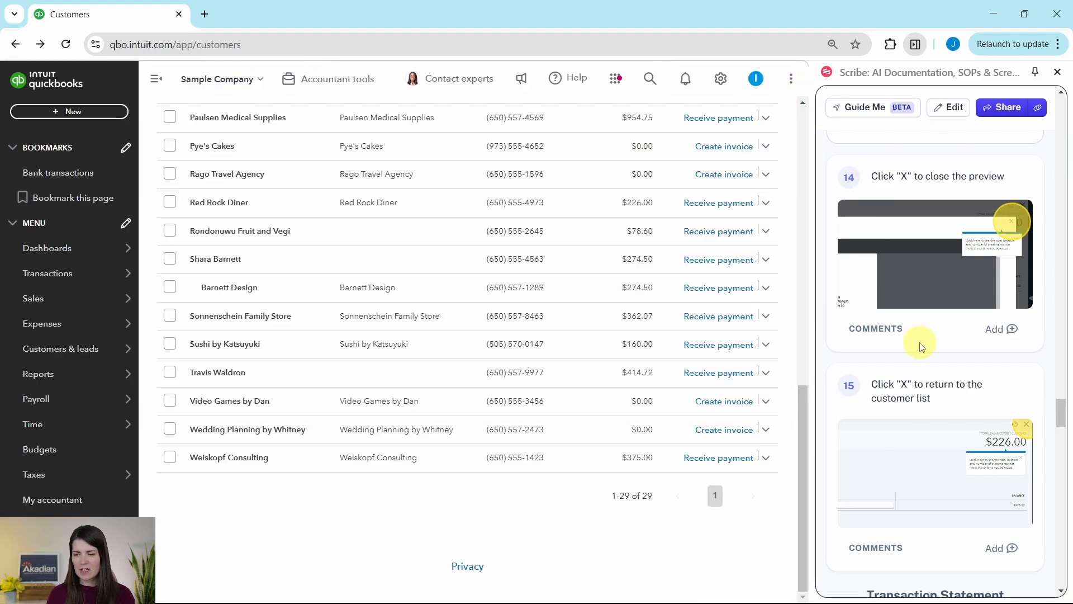
# Read the Transaction Statement scenario in the guide and start a customer statement for Amy's Bird Sanctuary
pyautogui.scroll(-7, 922, 343)
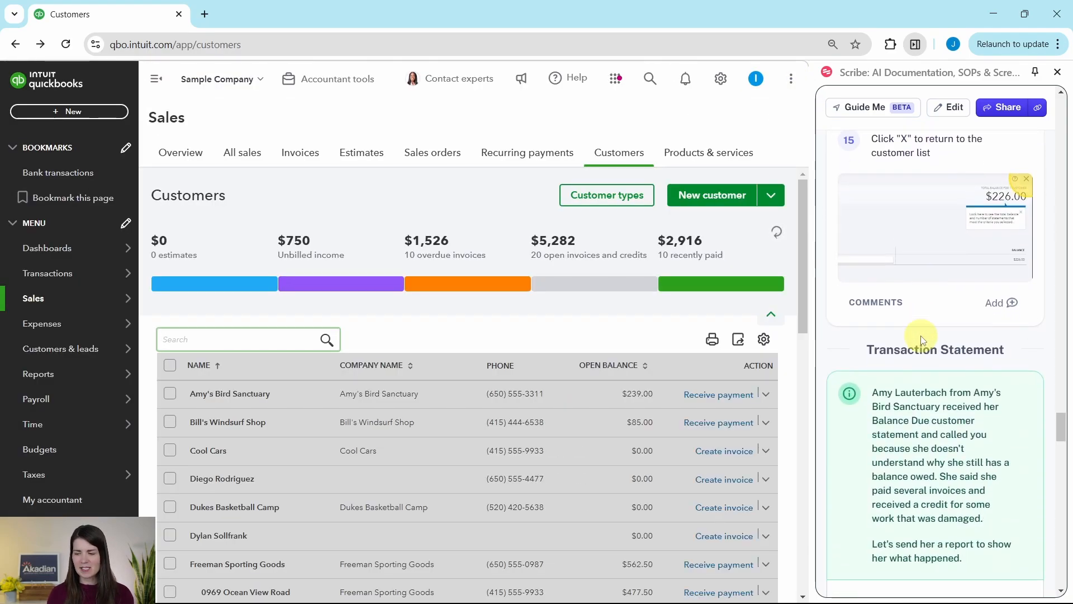
pyautogui.scroll(-1, 922, 334)
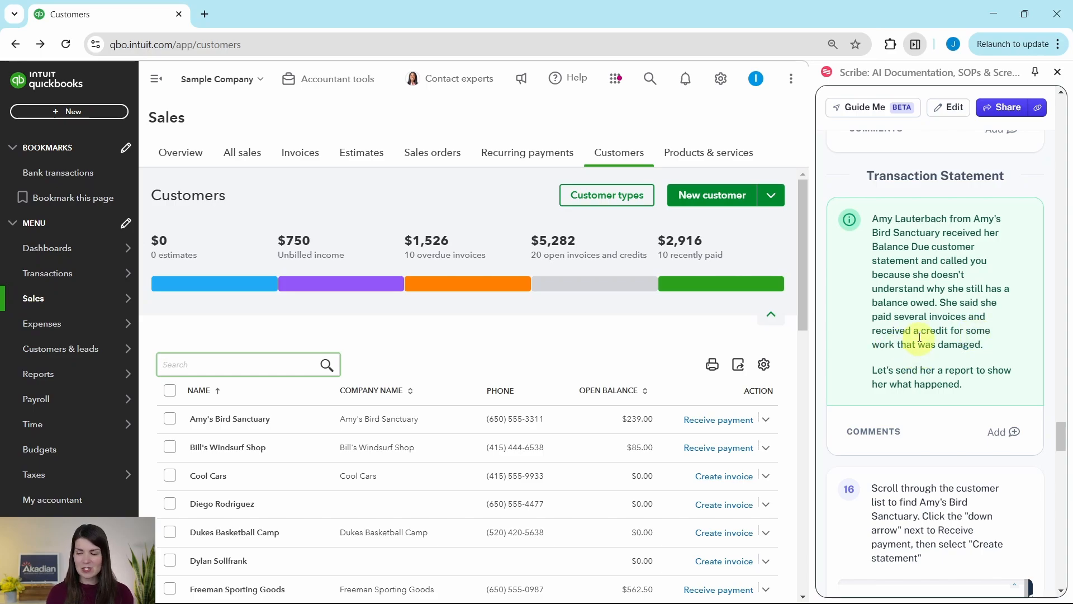
pyautogui.scroll(-3, 921, 310)
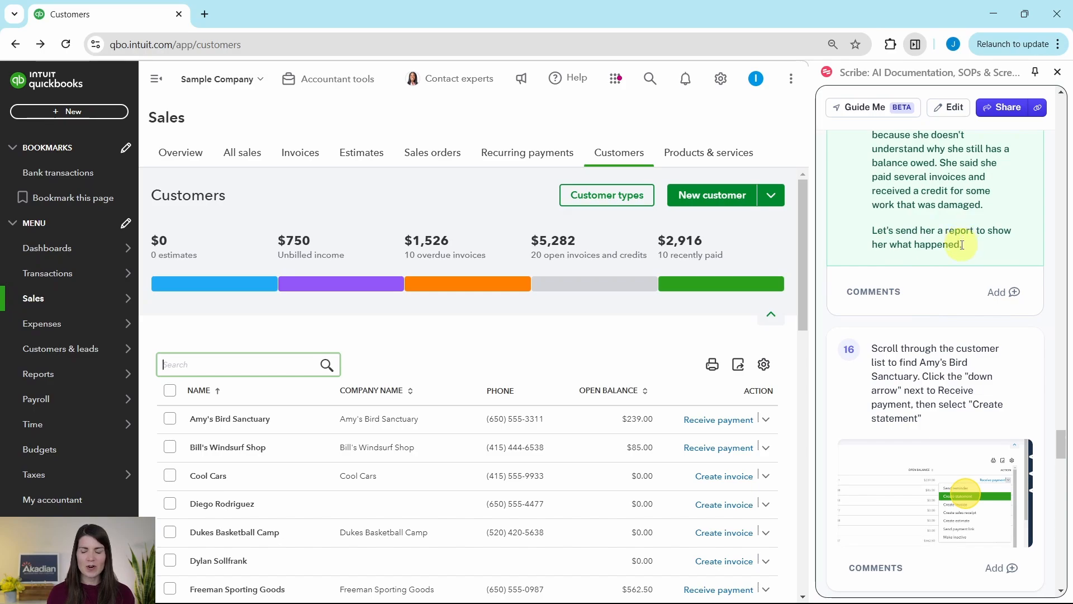
pyautogui.scroll(-3, 963, 244)
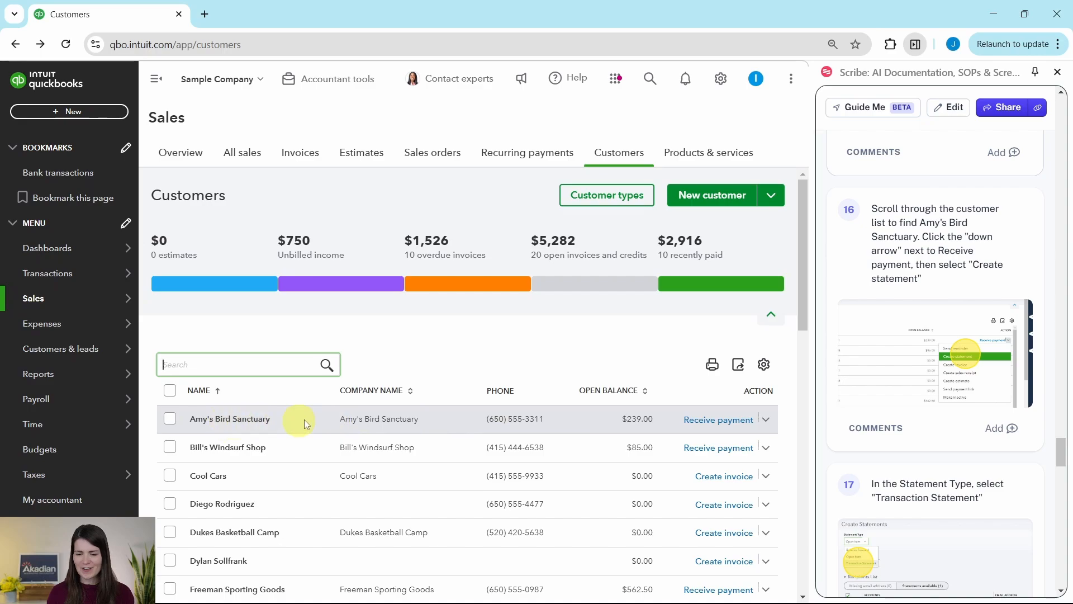
pyautogui.click(766, 420)
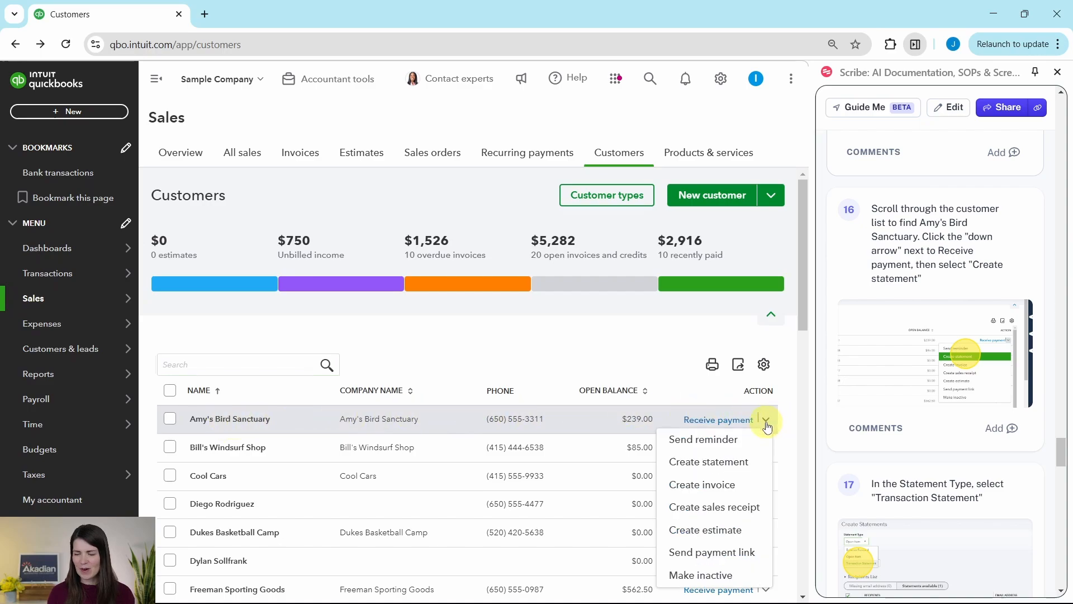
pyautogui.click(698, 471)
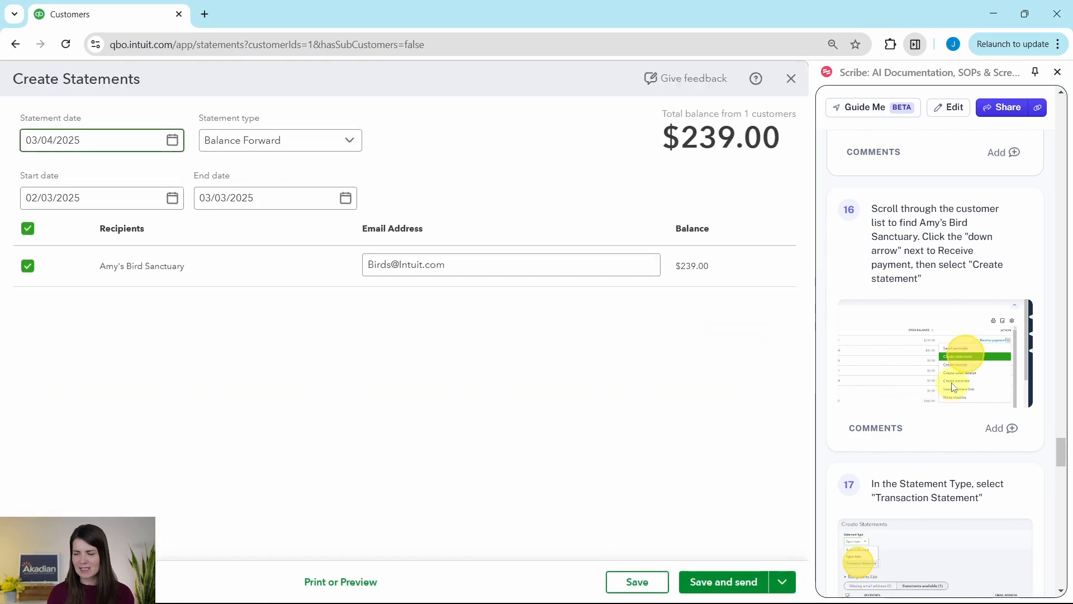
# Set the statement type to Transaction Statement for Amy's Bird Sanctuary
pyautogui.scroll(-3, 946, 386)
pyautogui.scroll(-4, 934, 378)
pyautogui.scroll(2, 934, 378)
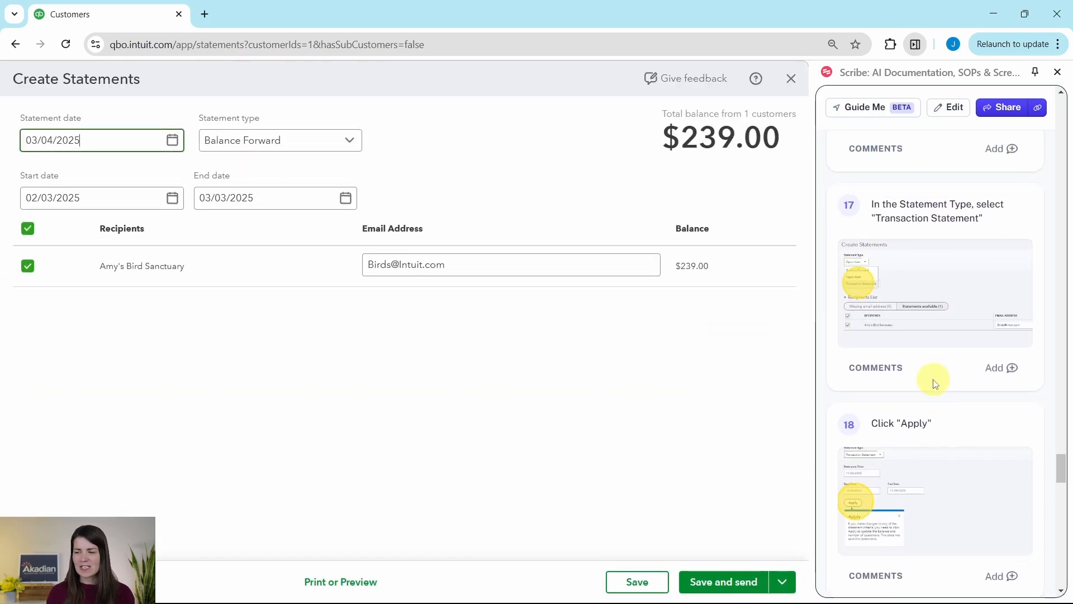
pyautogui.click(351, 140)
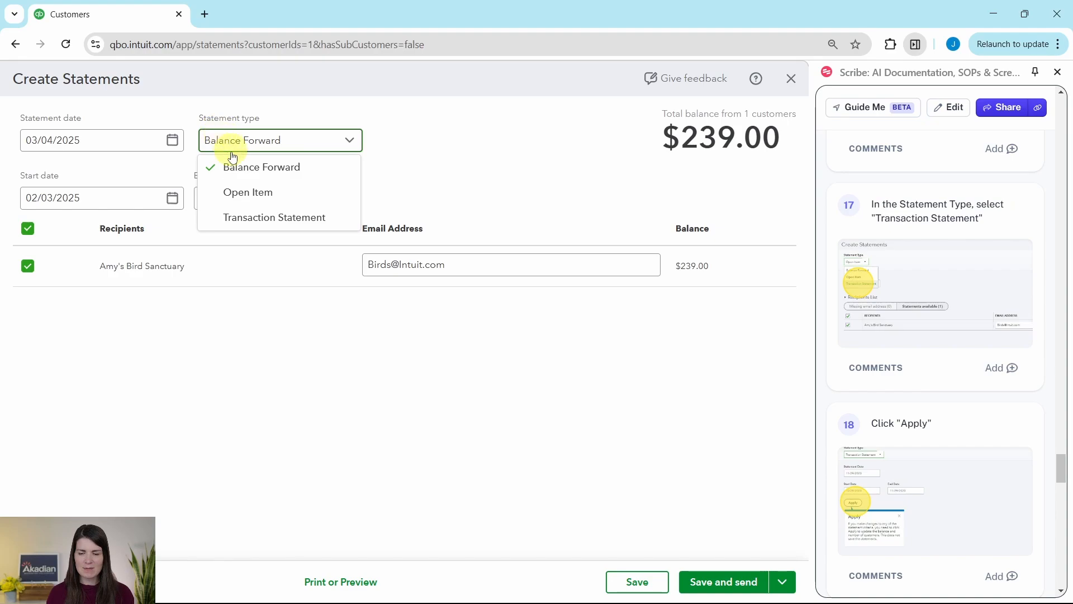
pyautogui.click(253, 218)
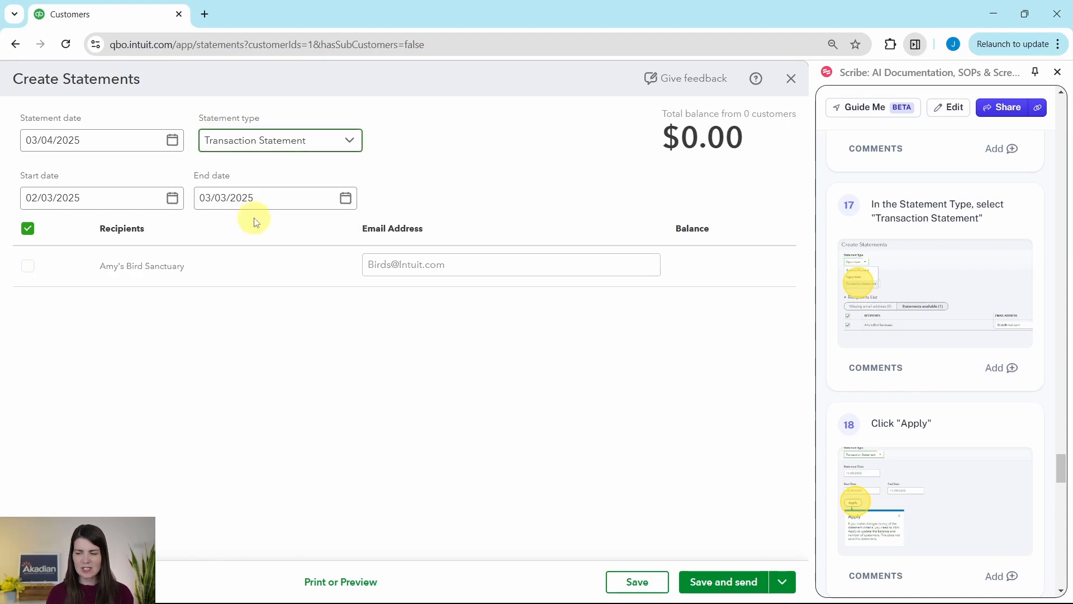
# Follow the guide's date-range instructions and set the Transaction Statement's start date to 03/03/2024
pyautogui.scroll(-3, 925, 292)
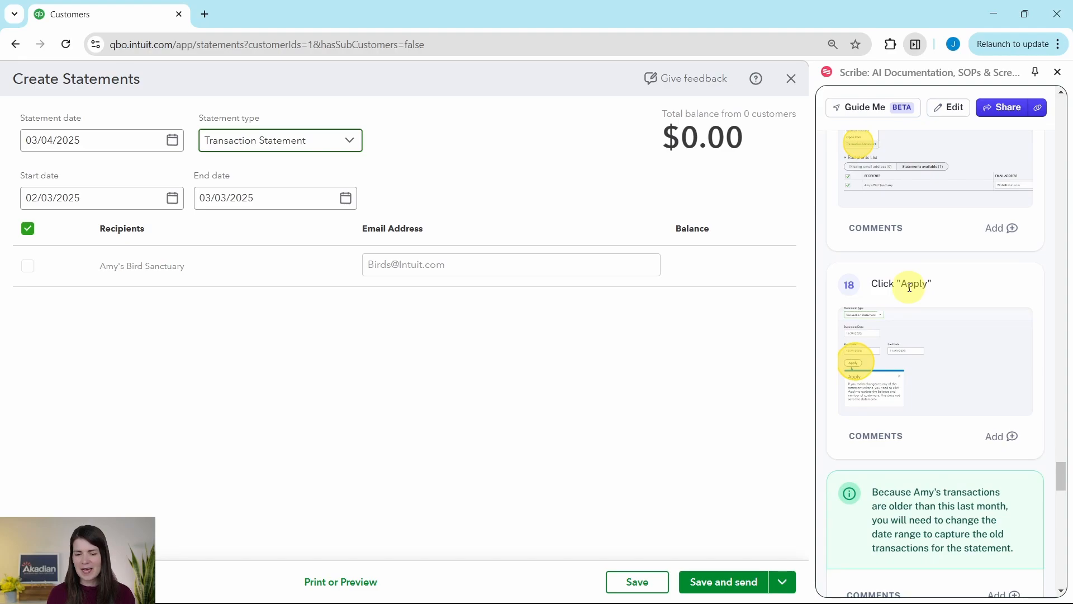
pyautogui.scroll(-5, 910, 288)
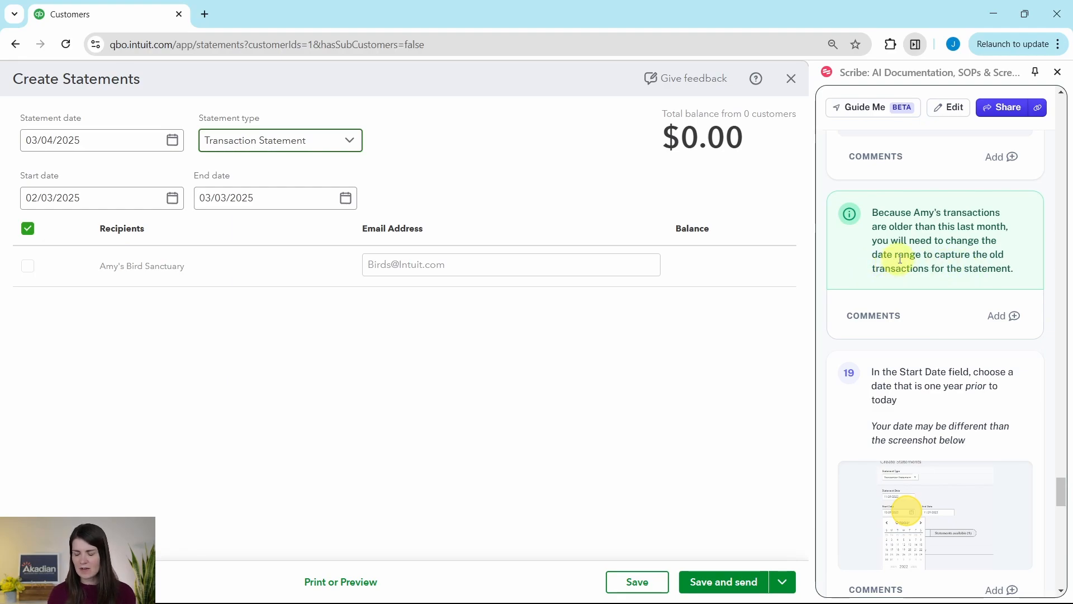
pyautogui.scroll(-3, 969, 256)
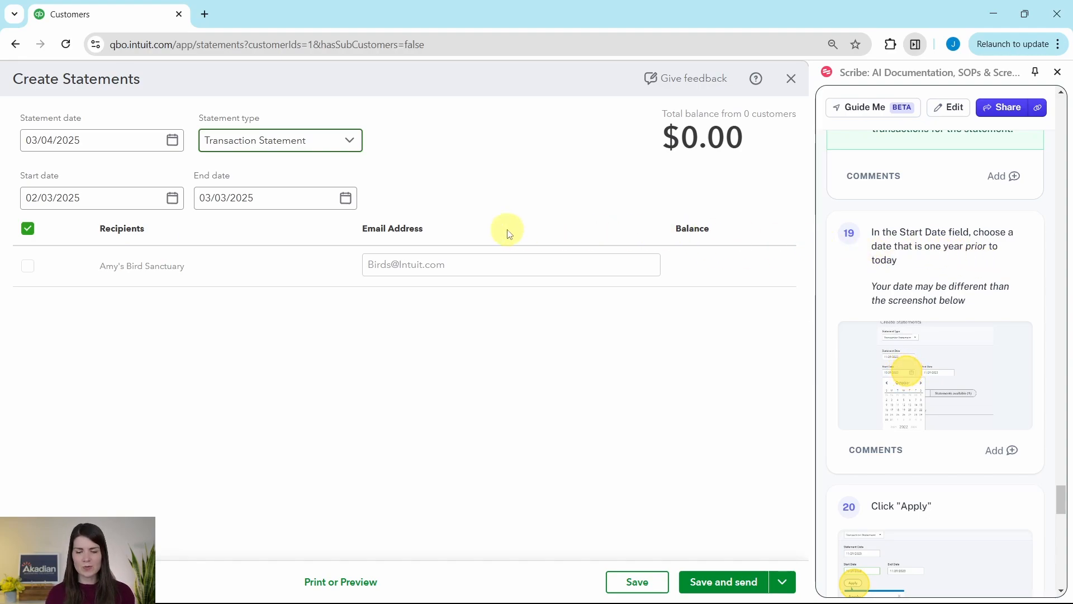
pyautogui.click(173, 199)
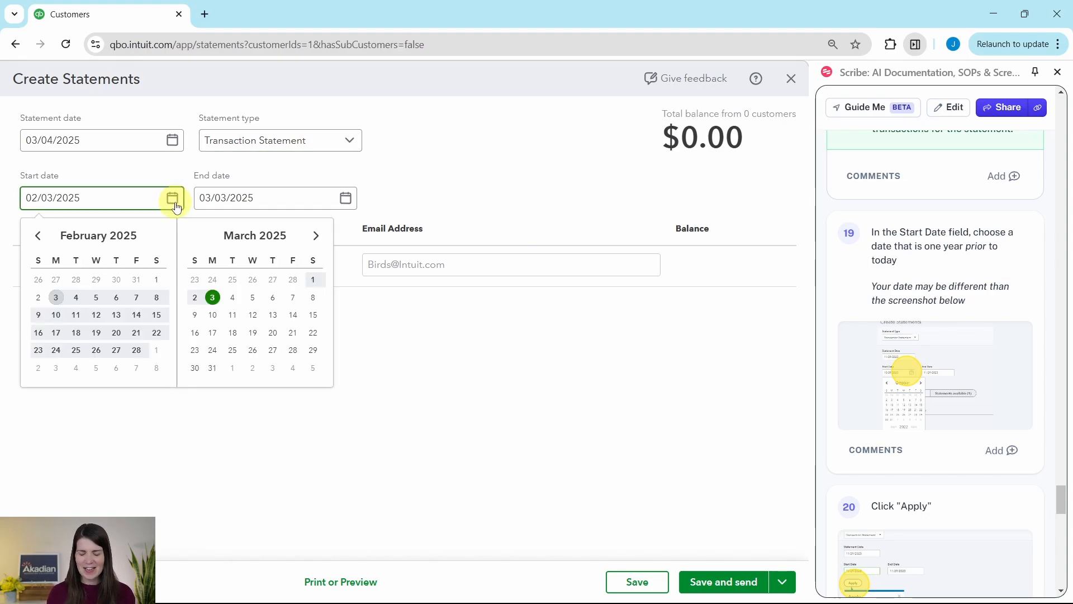
pyautogui.click(39, 236)
pyautogui.click(40, 237)
pyautogui.click(42, 239)
pyautogui.click(41, 238)
pyautogui.click(41, 238)
pyautogui.click(41, 238)
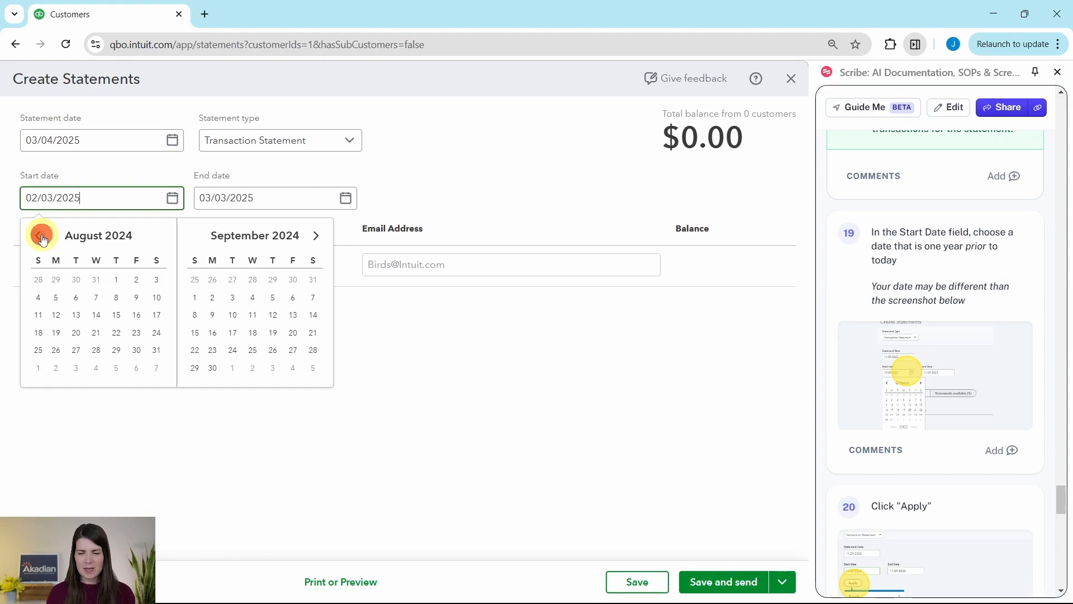
pyautogui.click(41, 238)
pyautogui.click(41, 238)
pyautogui.click(41, 238)
pyautogui.click(42, 238)
pyautogui.click(42, 238)
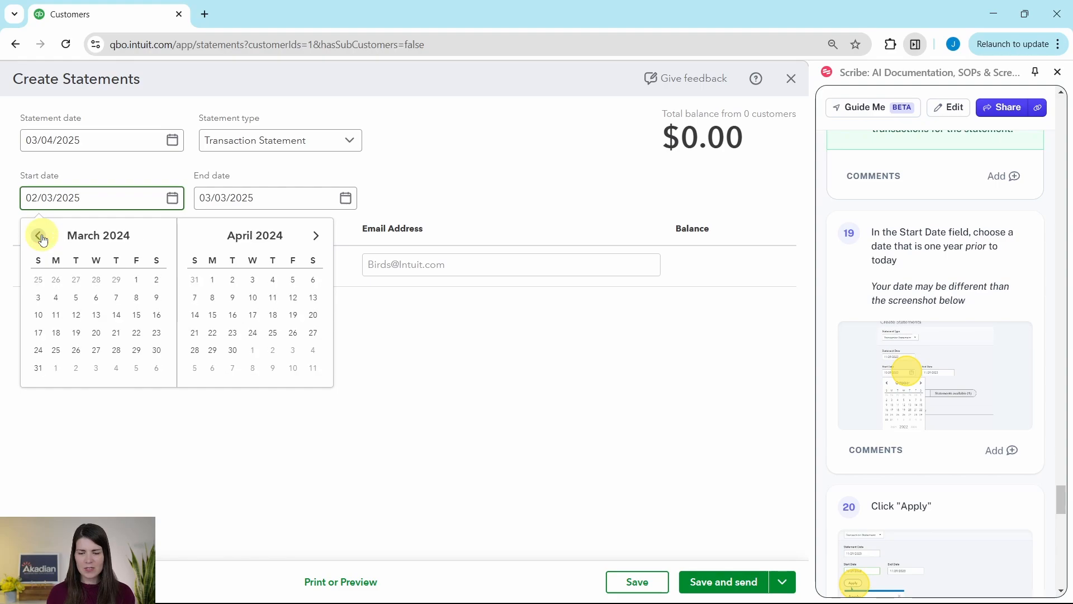
pyautogui.click(39, 299)
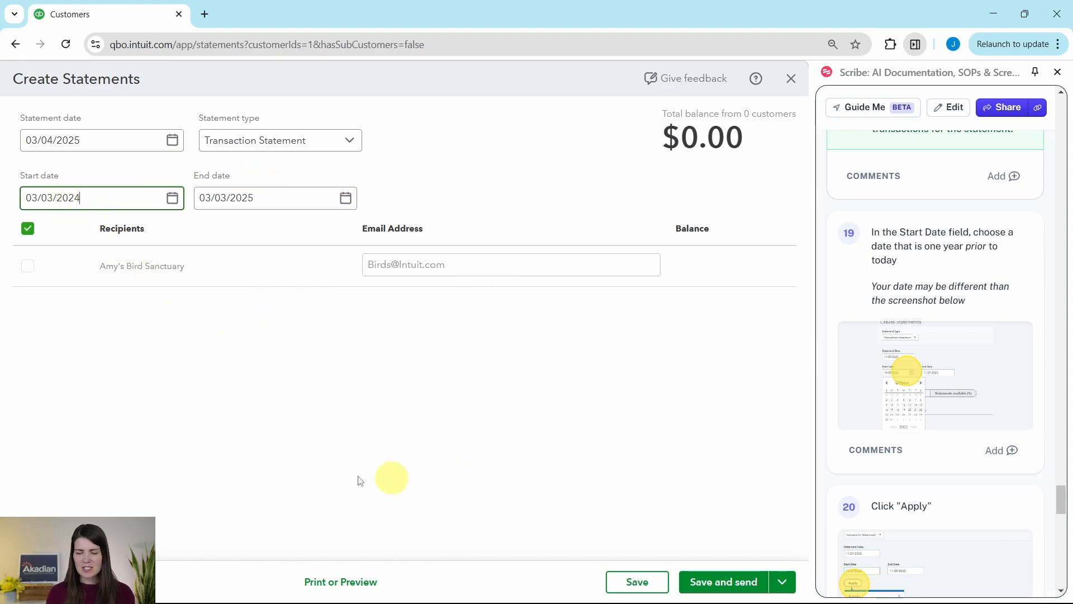
pyautogui.click(564, 373)
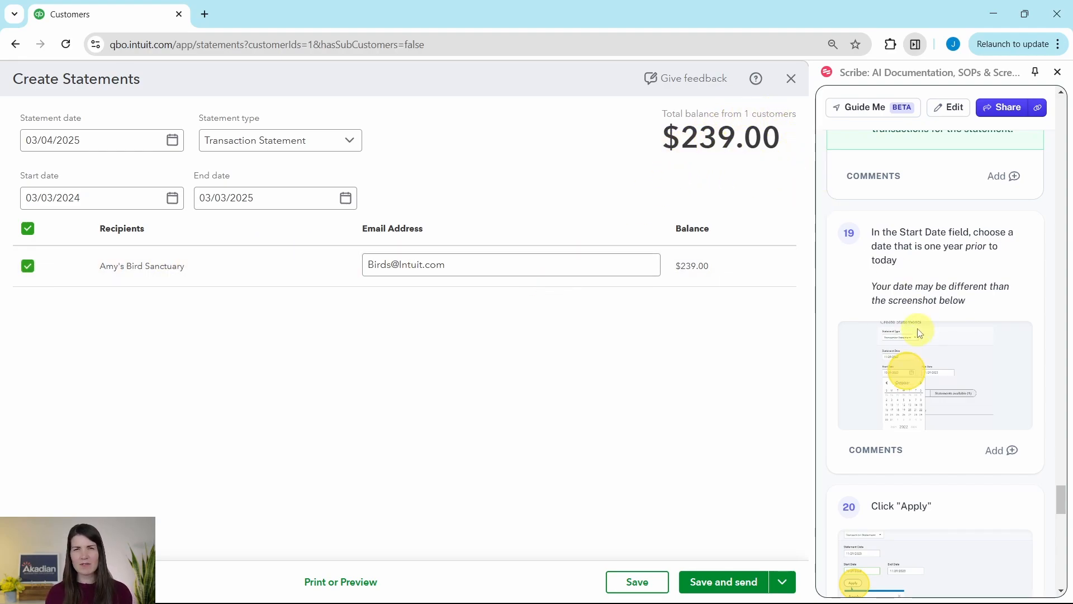
# Preview the Transaction Statement for Amy's Bird Sanctuary and compare its invoiced and received amounts with the guide's explanation
pyautogui.scroll(-10, 920, 333)
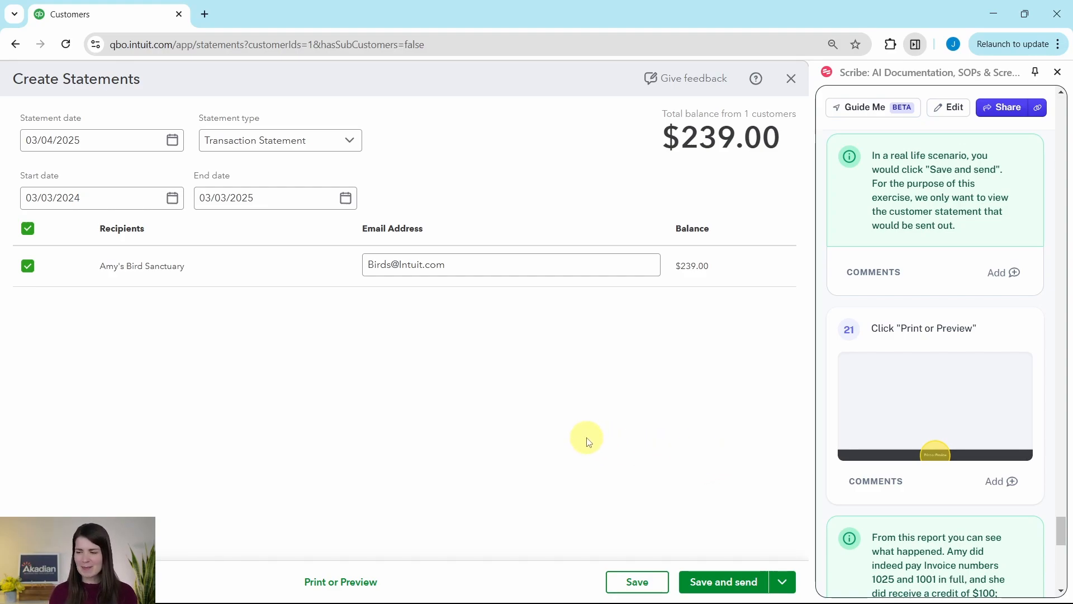
pyautogui.click(338, 589)
pyautogui.scroll(-7, 975, 424)
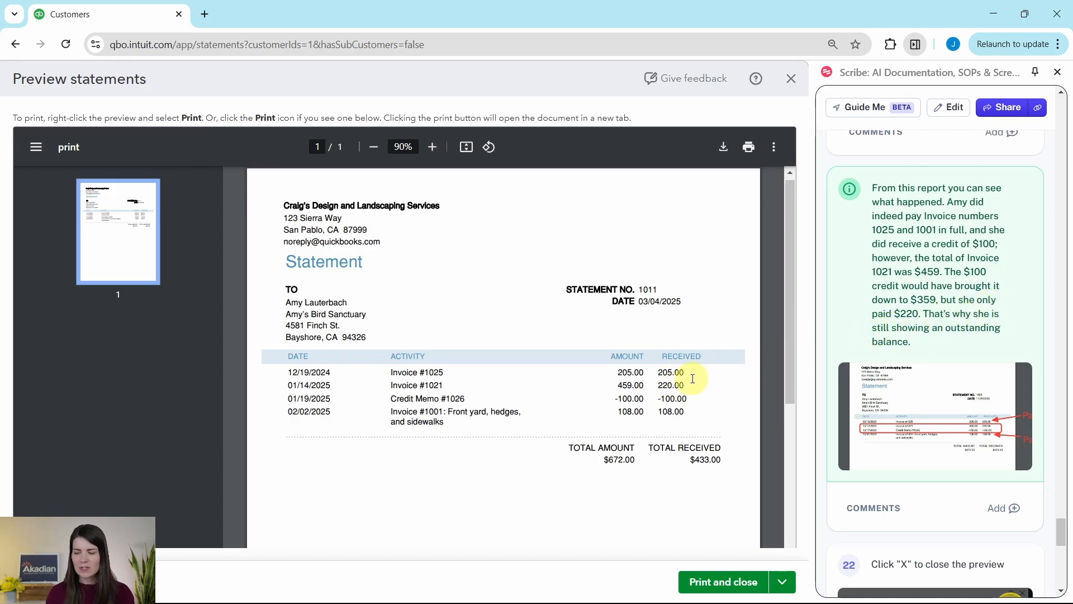
pyautogui.scroll(-5, 696, 381)
pyautogui.scroll(5, 699, 382)
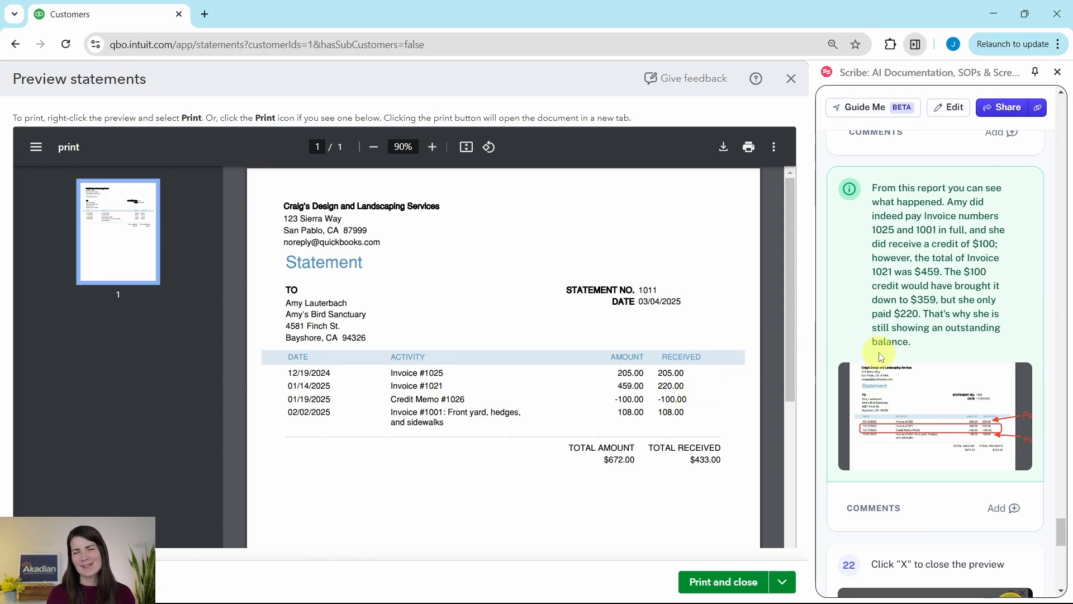
# Check the guide's closing instruction, then close the Transaction Statement preview and return to the customer list
pyautogui.scroll(-3, 924, 356)
pyautogui.scroll(-2, 925, 356)
pyautogui.scroll(2, 925, 356)
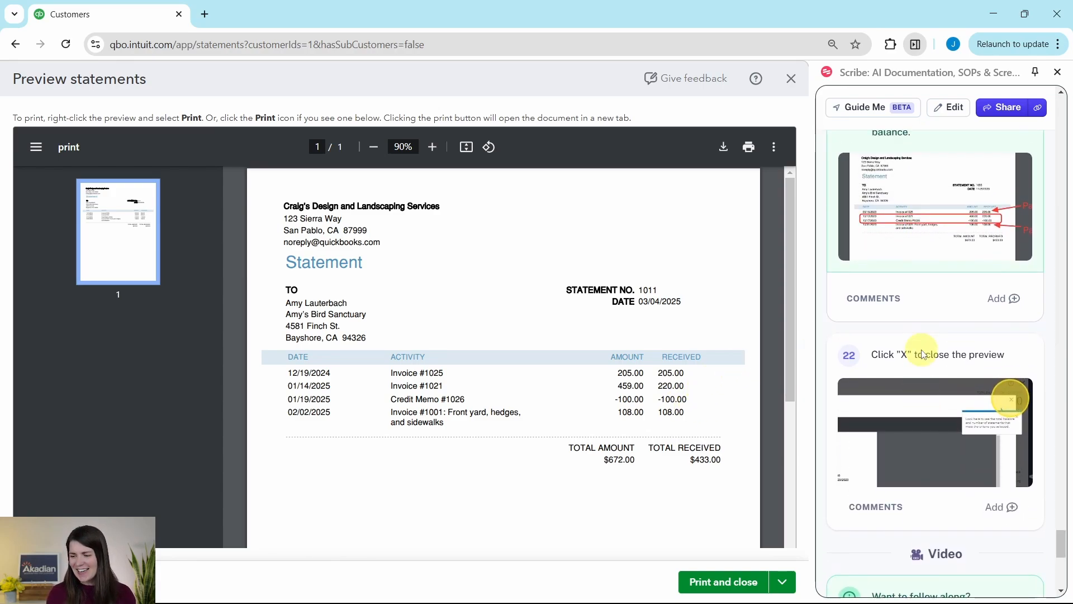
pyautogui.click(791, 86)
pyautogui.click(791, 81)
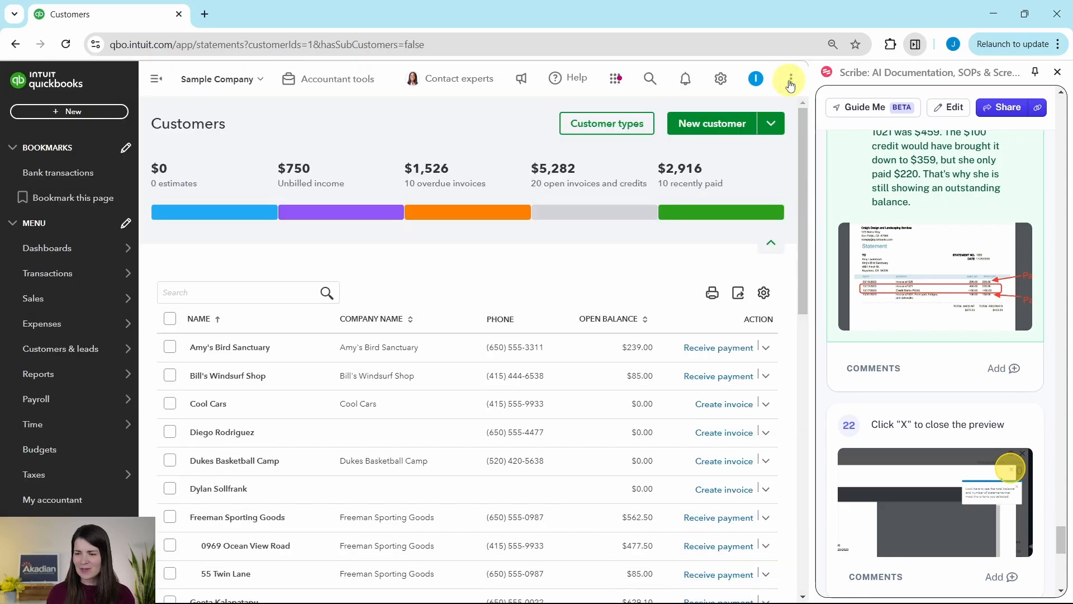